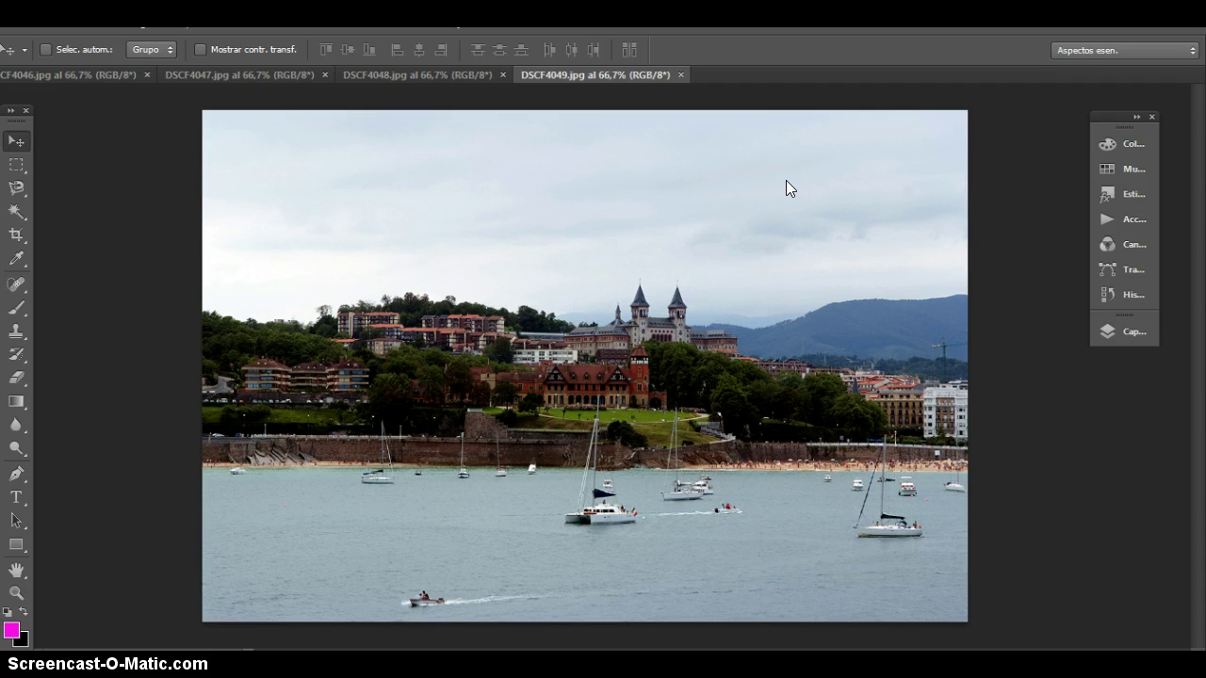
- Pull DSCF4049, DSCF4048, DSCF4047 and DSCF4046 out of the tab bar into floating windows
left_click(770, 221)
left_click_drag(603, 74, 619, 113)
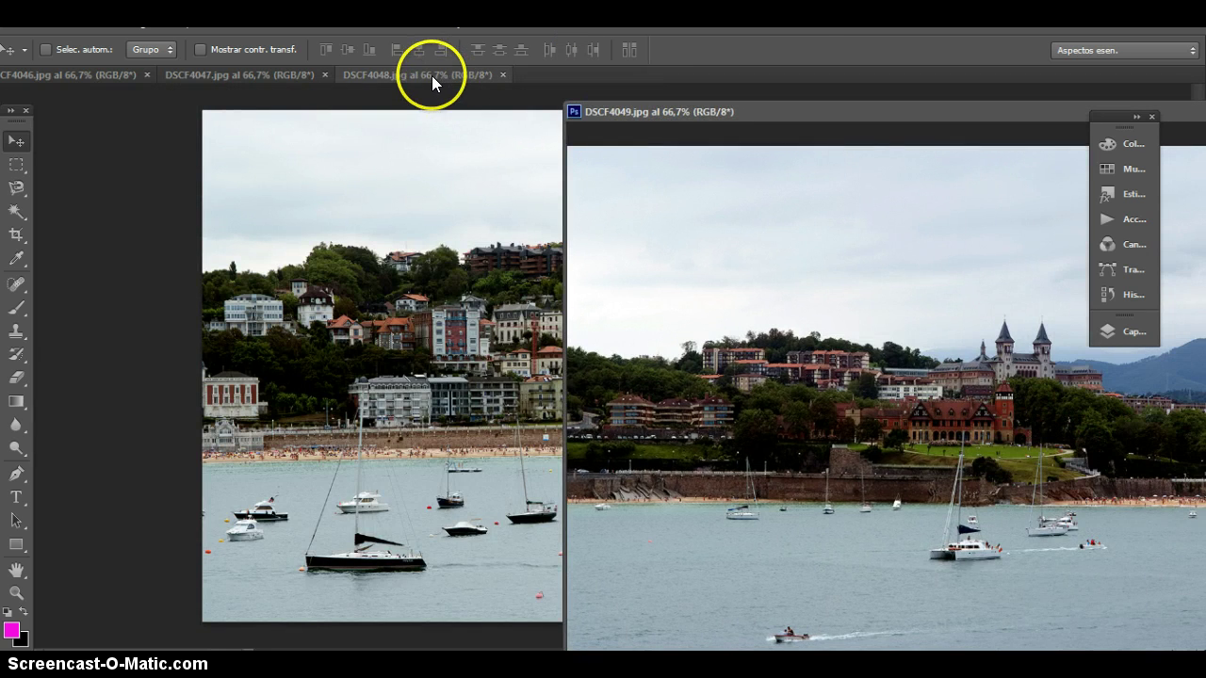
left_click_drag(431, 75, 432, 167)
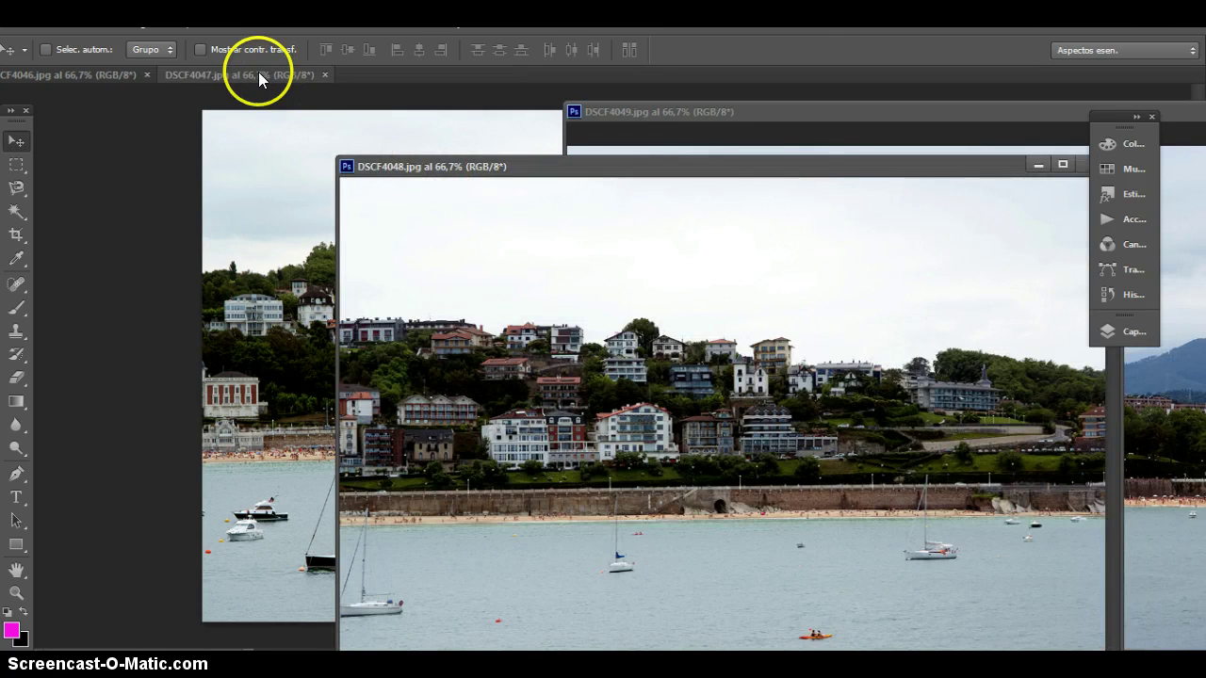
left_click_drag(258, 74, 253, 160)
mouse_move(81, 70)
left_mouse_down()
mouse_move(90, 146)
mouse_move(170, 151)
mouse_move(141, 204)
left_mouse_up()
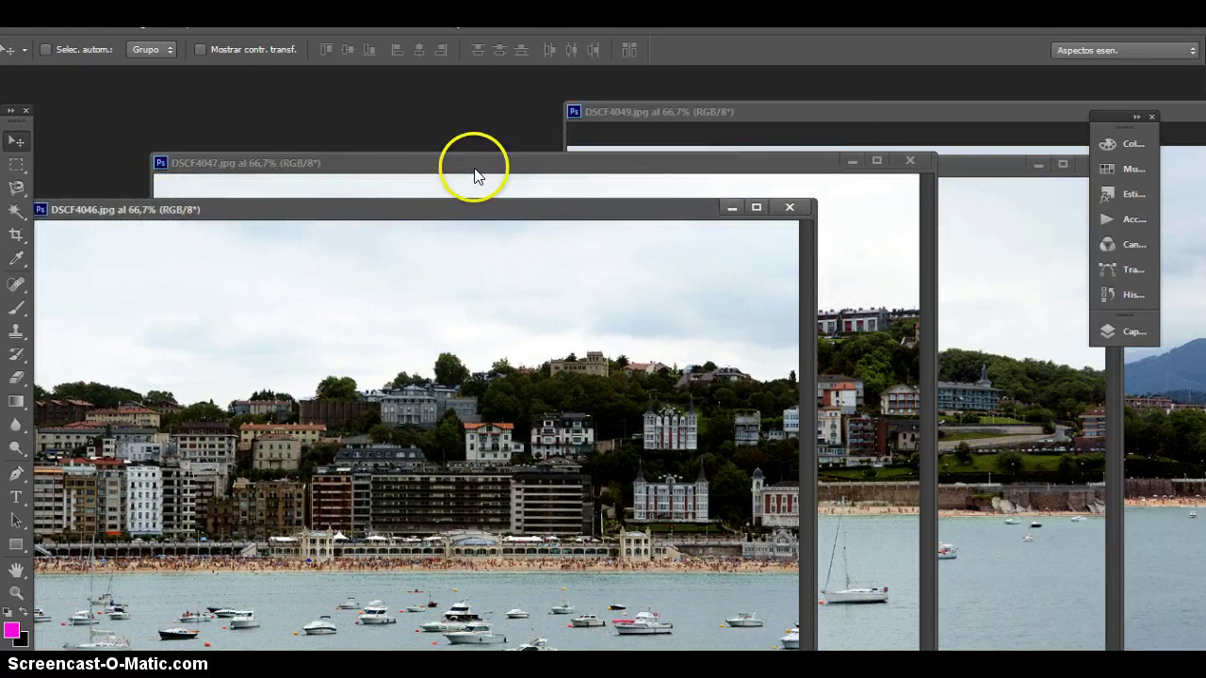
- Arrange the DSCF4046, DSCF4047 and DSCF4048 windows left to right in shooting order
mouse_move(363, 164)
left_mouse_down()
mouse_move(607, 268)
mouse_move(673, 236)
left_mouse_up()
mouse_move(329, 208)
left_mouse_down()
mouse_move(308, 162)
mouse_move(314, 101)
left_mouse_up()
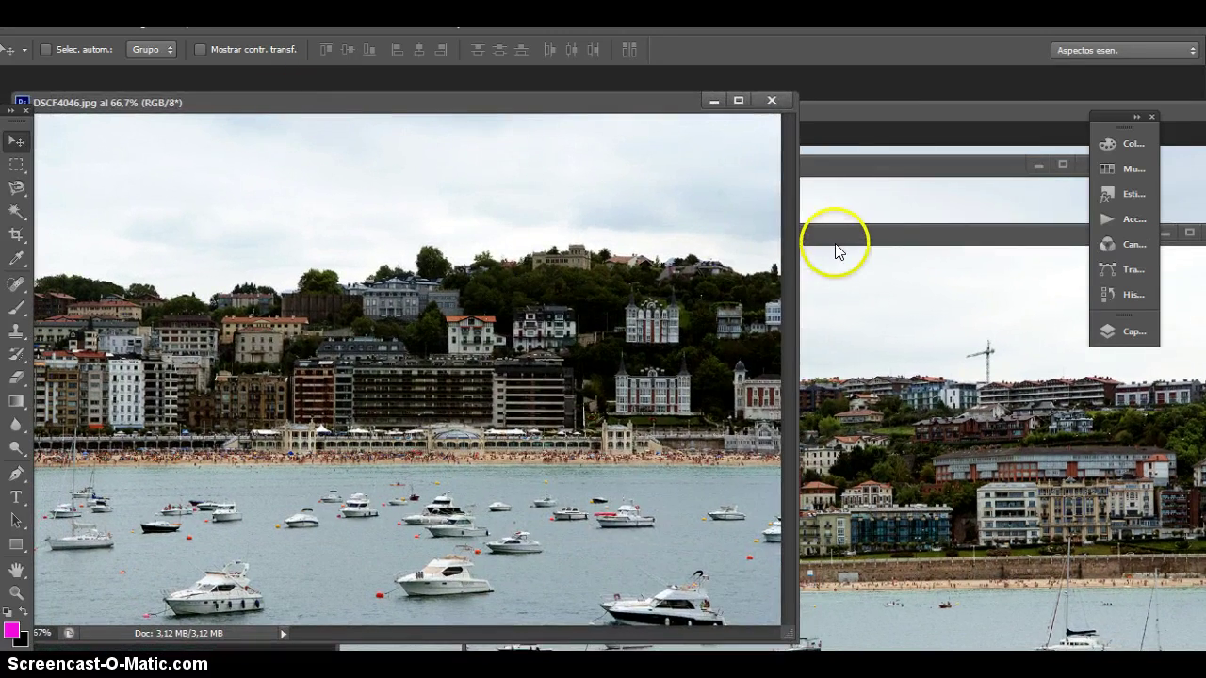
mouse_move(839, 250)
left_mouse_down()
mouse_move(964, 183)
mouse_move(820, 183)
left_mouse_up()
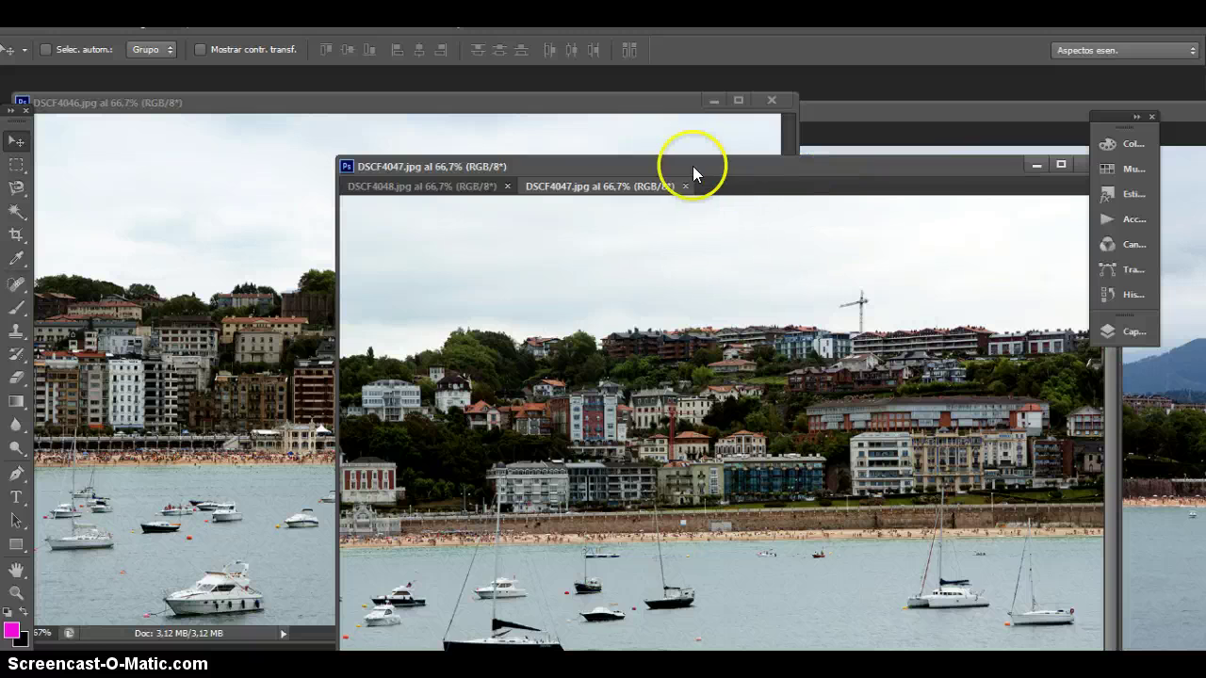
mouse_move(626, 187)
left_mouse_down()
mouse_move(637, 155)
mouse_move(959, 262)
left_mouse_up()
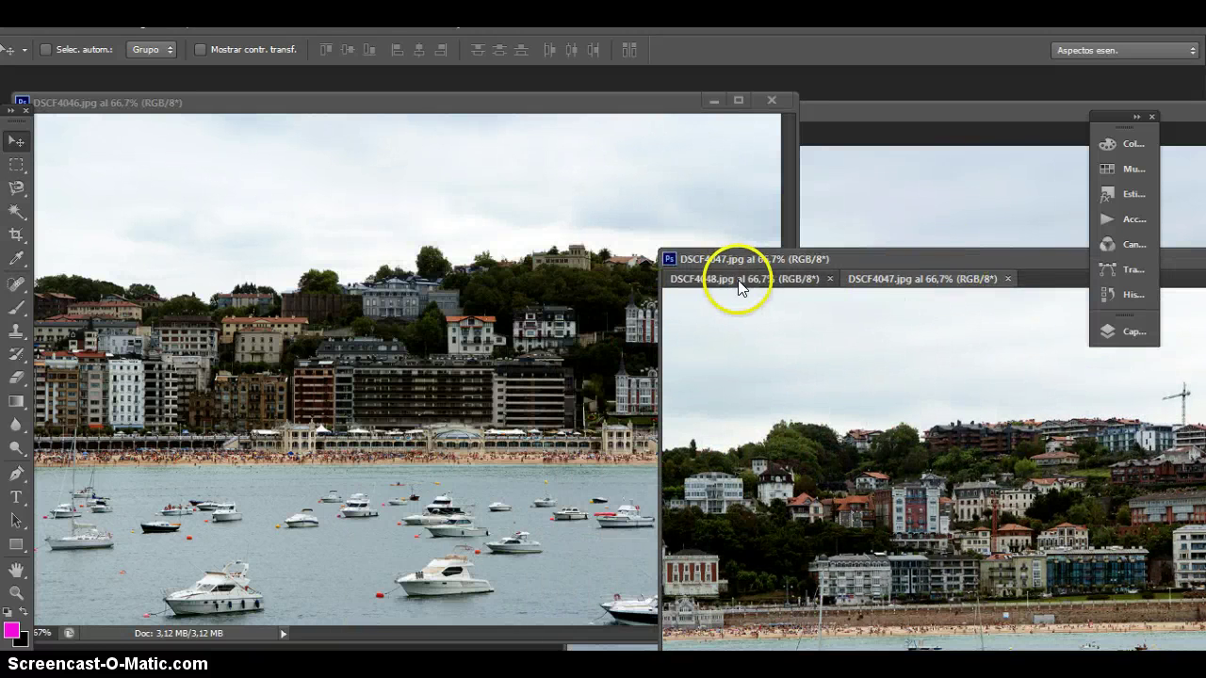
left_click_drag(740, 288, 955, 183)
mouse_move(774, 258)
left_mouse_down()
mouse_move(820, 243)
mouse_move(868, 98)
mouse_move(900, 110)
mouse_move(885, 104)
left_mouse_up()
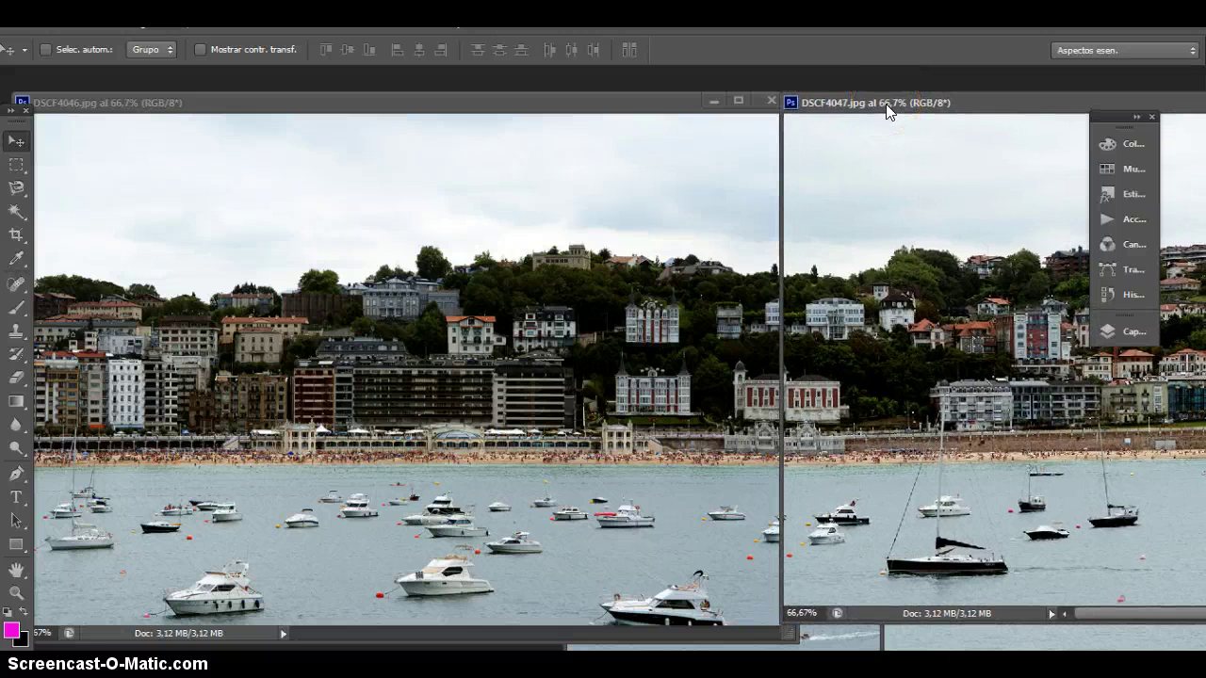
mouse_move(886, 105)
left_mouse_down()
mouse_move(841, 110)
mouse_move(896, 118)
mouse_move(843, 107)
mouse_move(874, 100)
mouse_move(889, 115)
mouse_move(461, 186)
left_mouse_up()
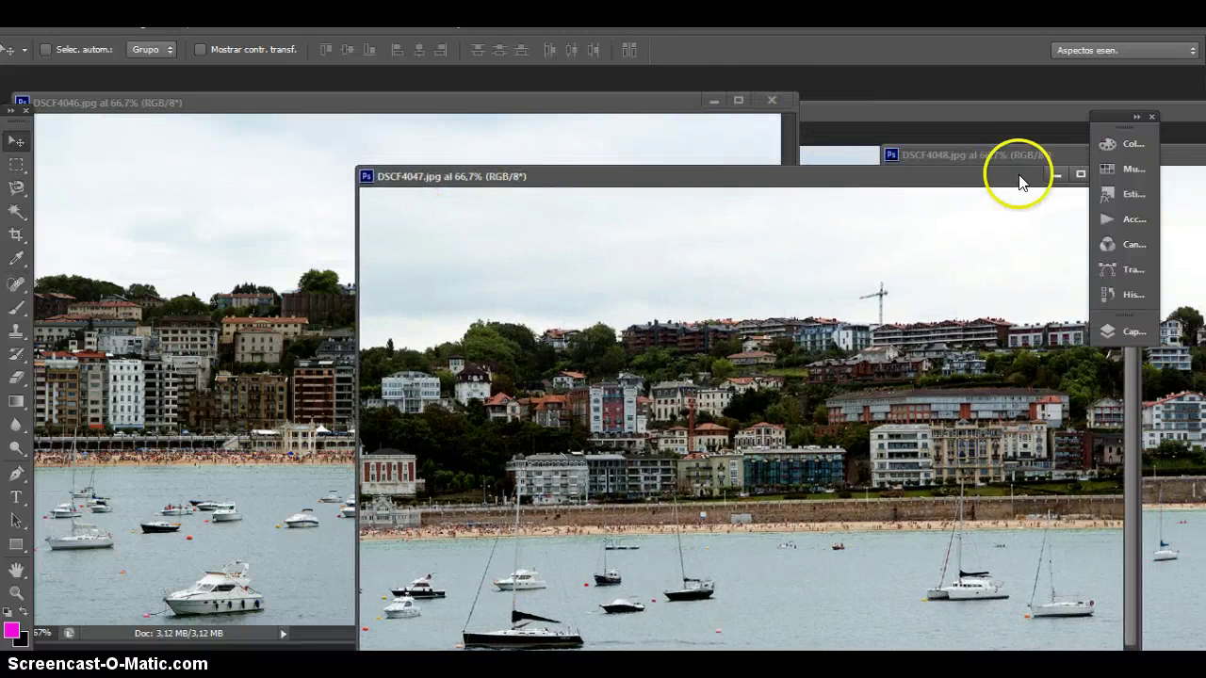
left_click_drag(876, 170, 564, 131)
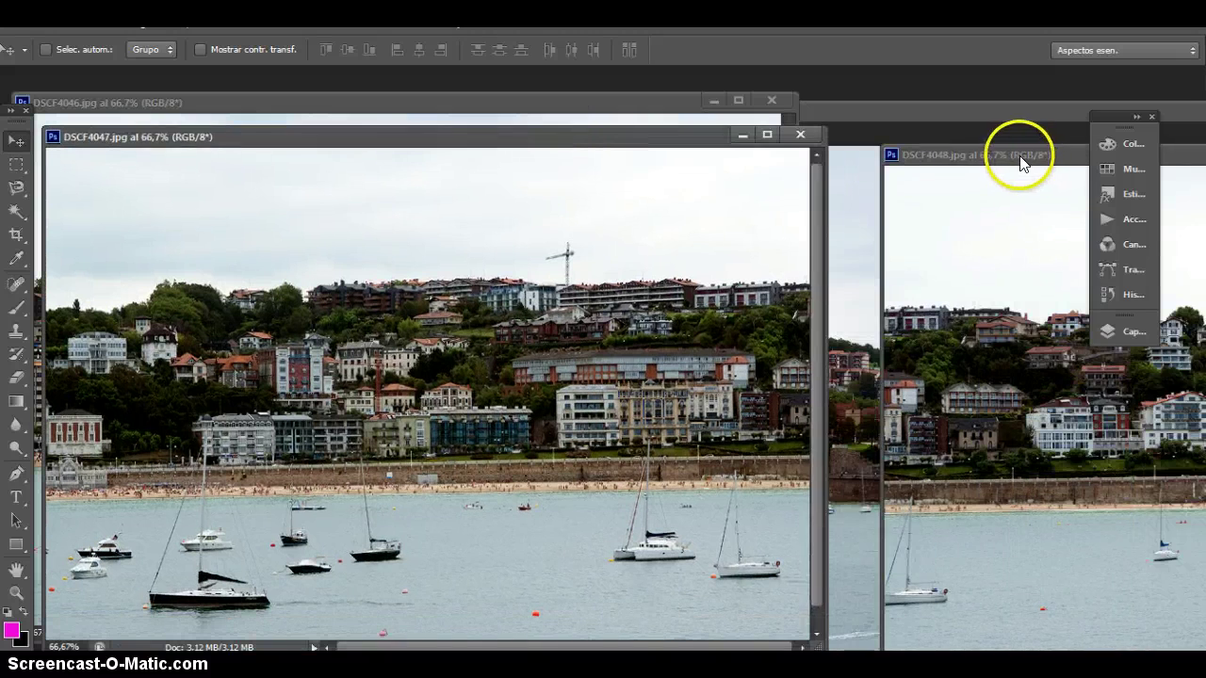
mouse_move(1023, 155)
left_mouse_down()
mouse_move(929, 148)
mouse_move(969, 138)
mouse_move(898, 148)
mouse_move(865, 129)
mouse_move(907, 257)
left_mouse_up()
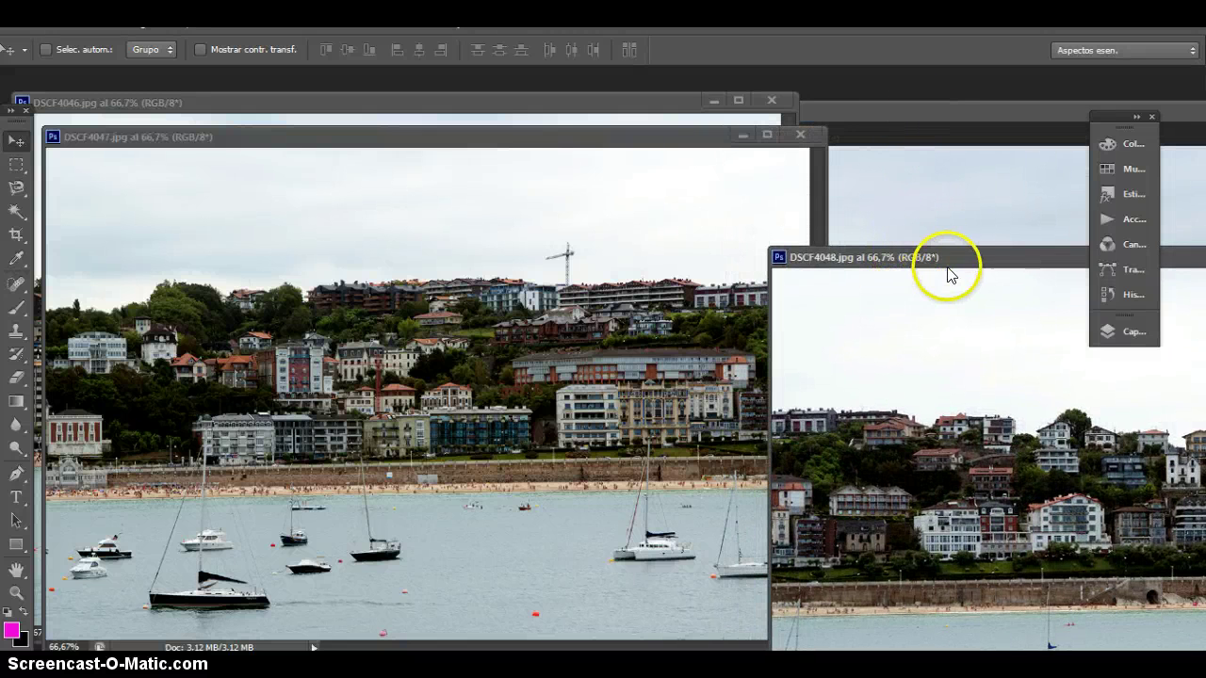
- Position the DSCF4049 window right beside DSCF4048 so the harbour shoreline continues across
left_click_drag(948, 261, 372, 185)
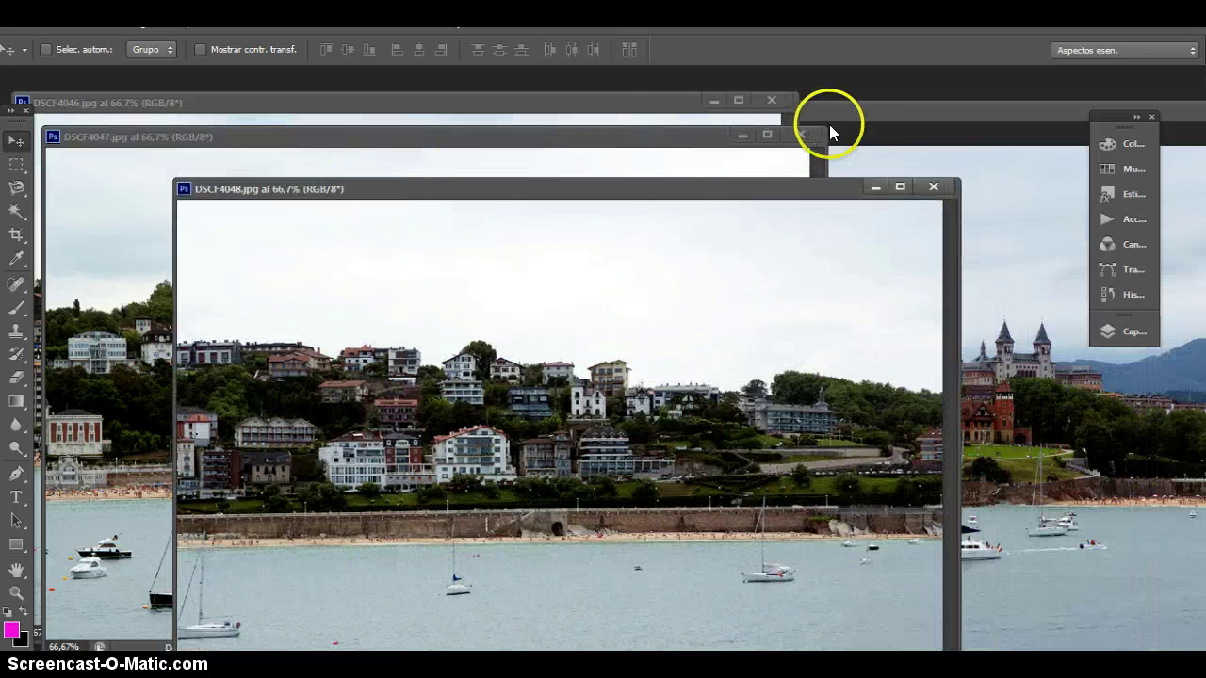
left_click(848, 112)
left_click_drag(848, 112, 945, 331)
left_click_drag(947, 252, 1014, 350)
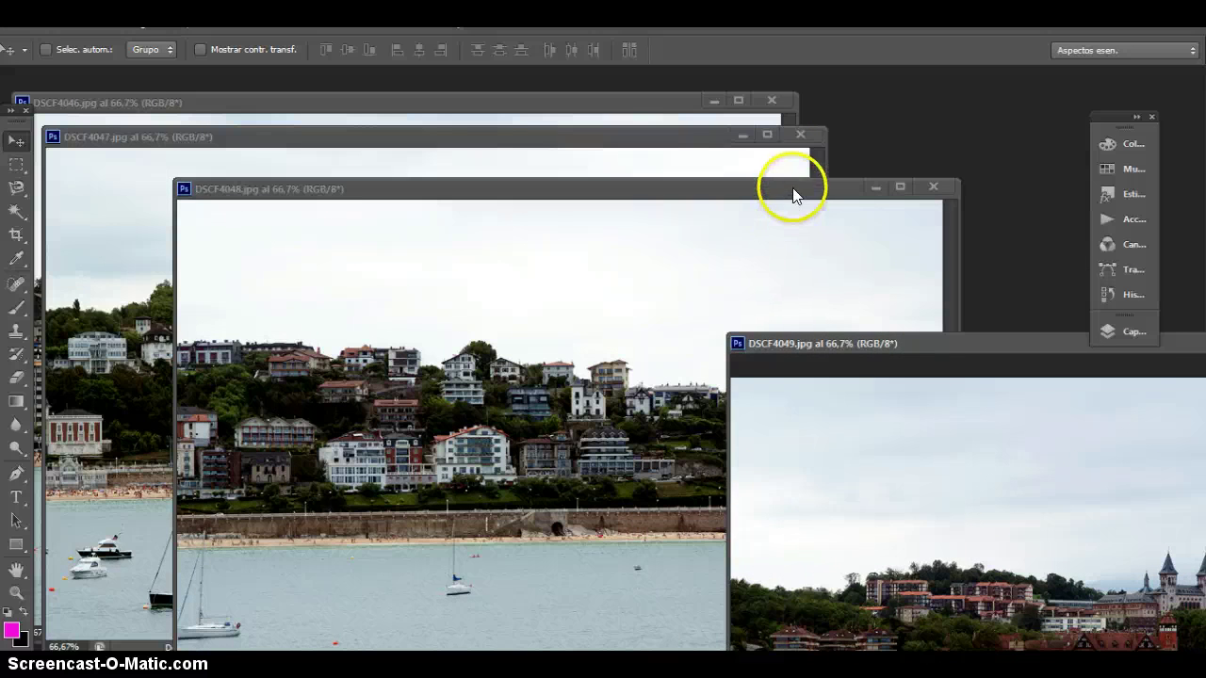
left_click_drag(792, 188, 606, 179)
mouse_move(830, 343)
left_mouse_down()
mouse_move(835, 146)
mouse_move(910, 143)
mouse_move(851, 135)
mouse_move(793, 149)
mouse_move(875, 148)
left_mouse_up()
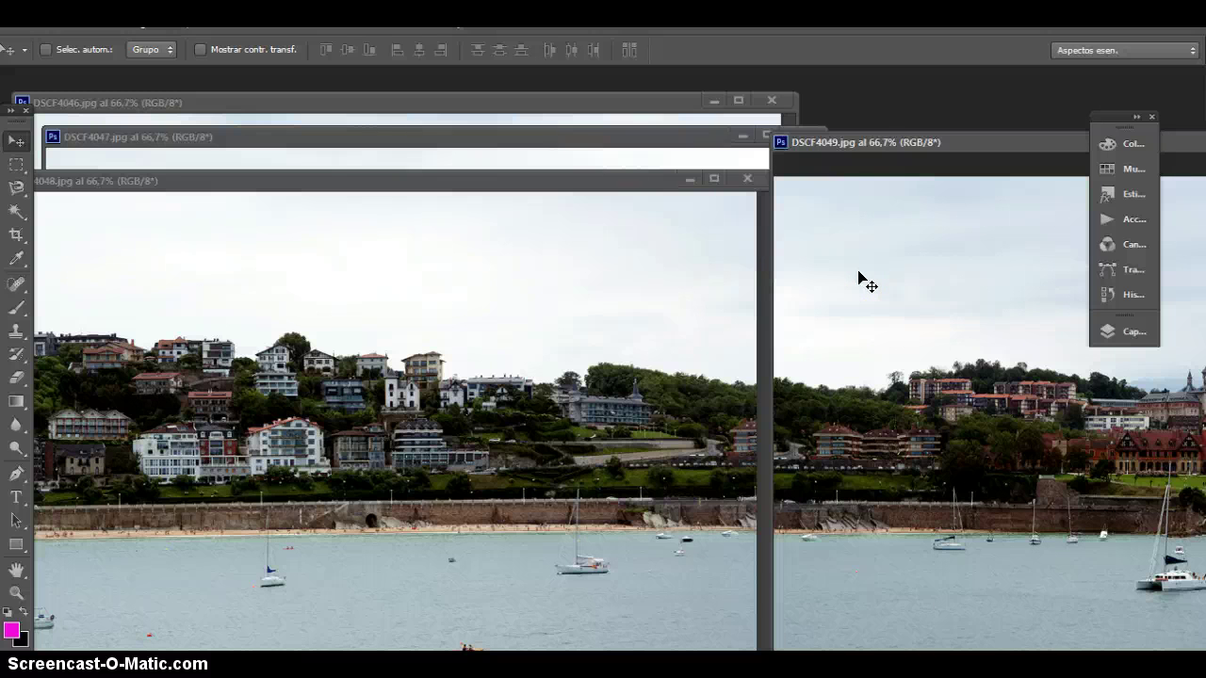
- Dock DSCF4049, DSCF4048, DSCF4046 and DSCF4047 back into the tab bar
left_click_drag(883, 142, 879, 72)
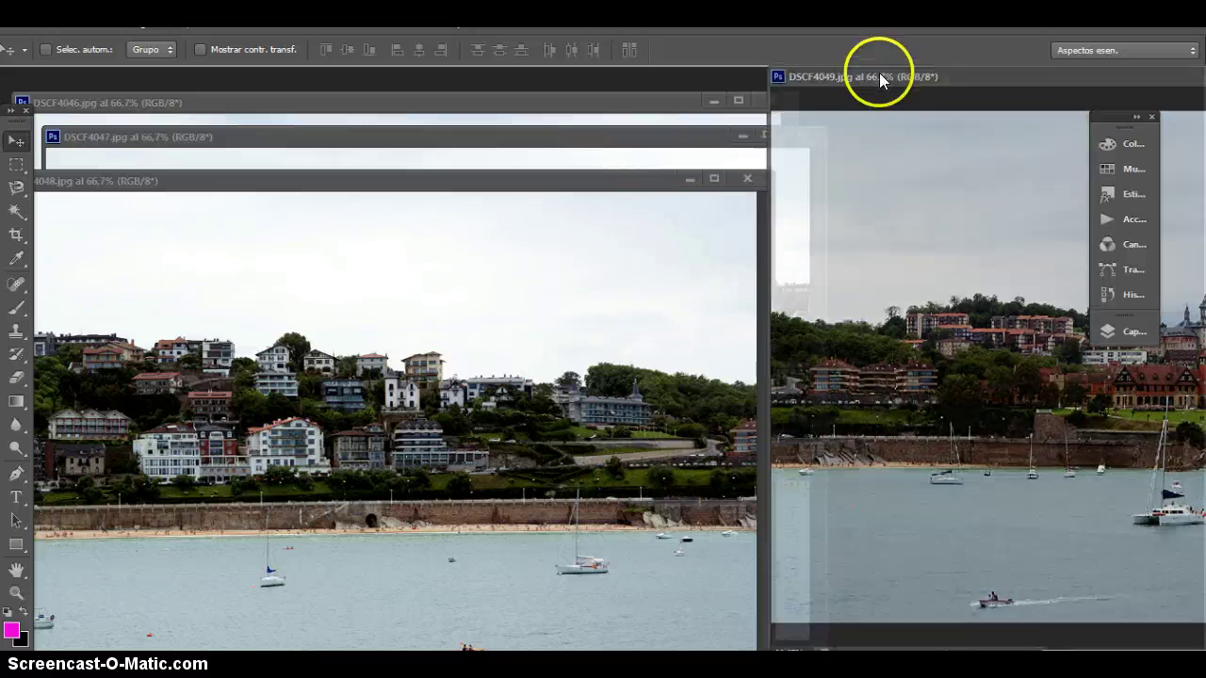
left_click_drag(650, 178, 727, 74)
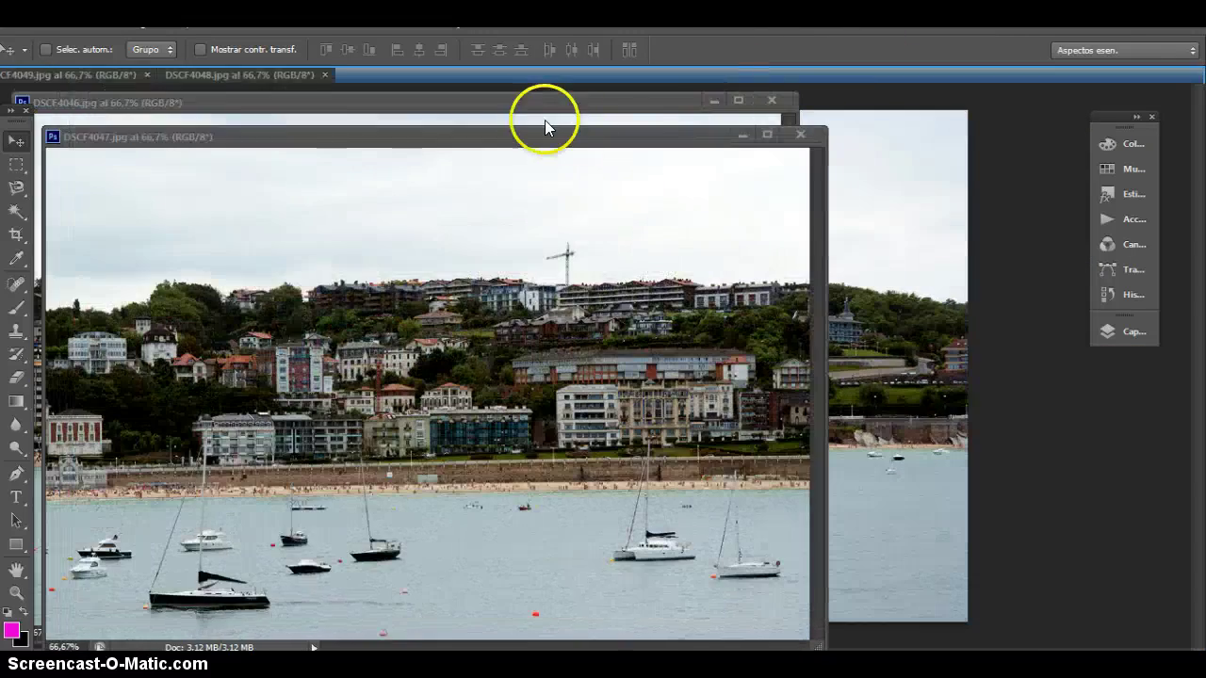
left_click_drag(542, 104, 559, 70)
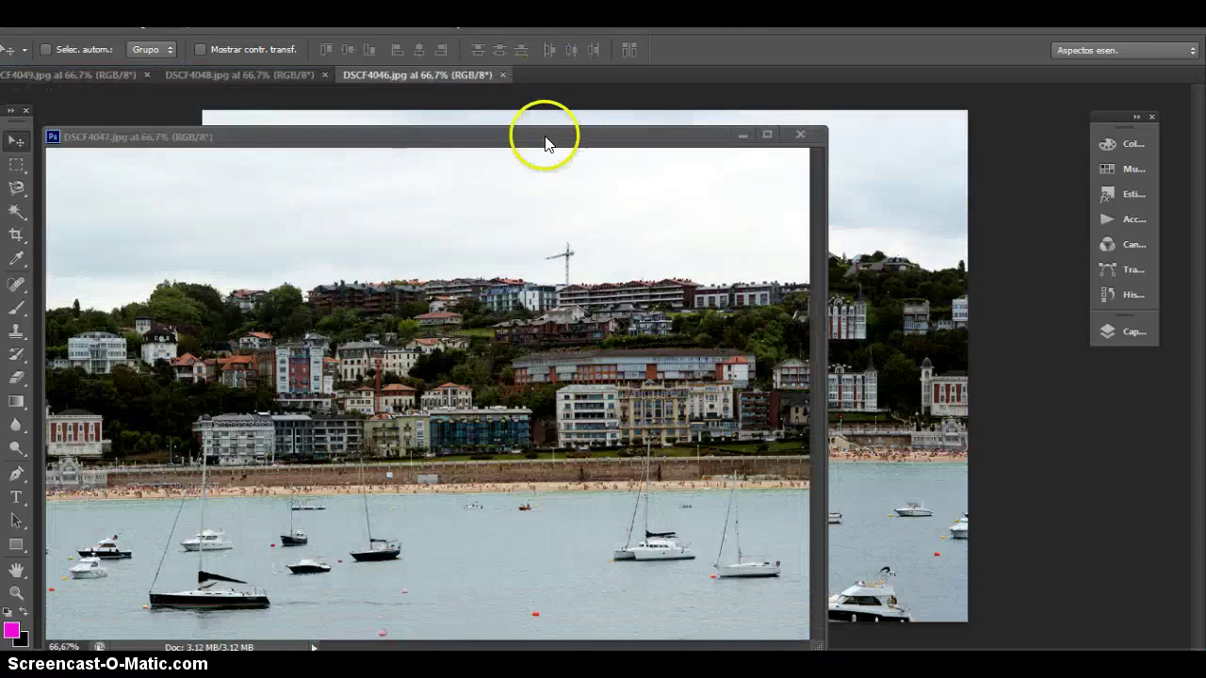
left_click_drag(544, 137, 661, 77)
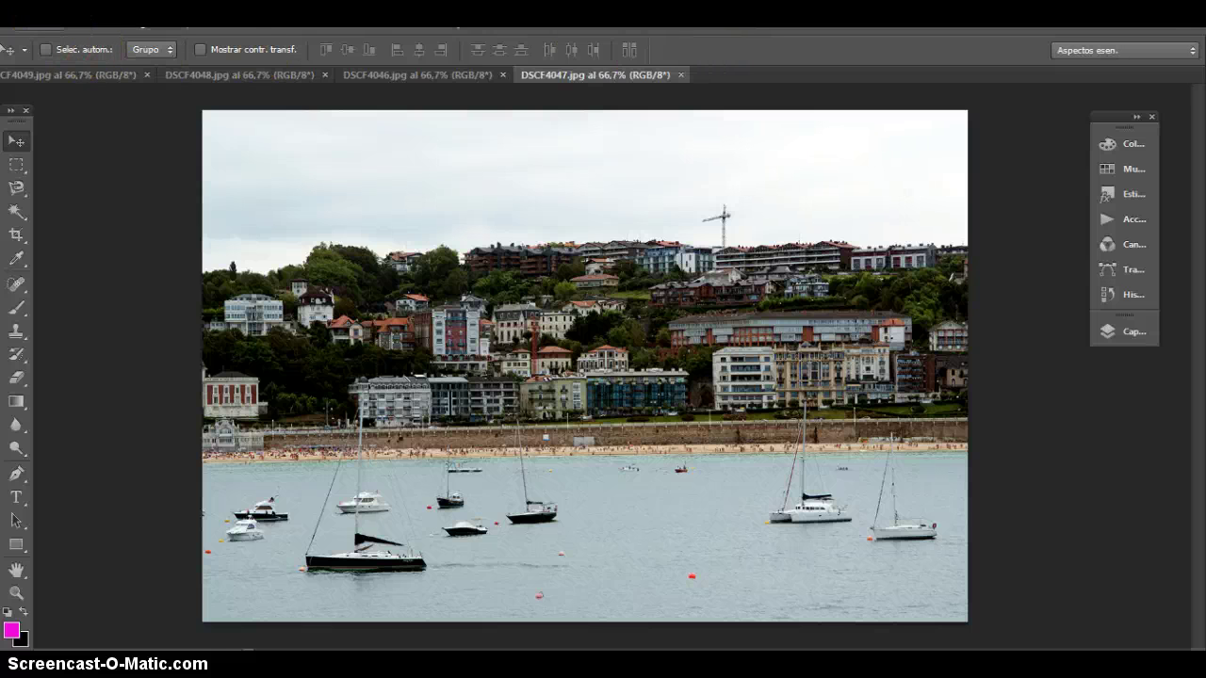
left_click(24, 13)
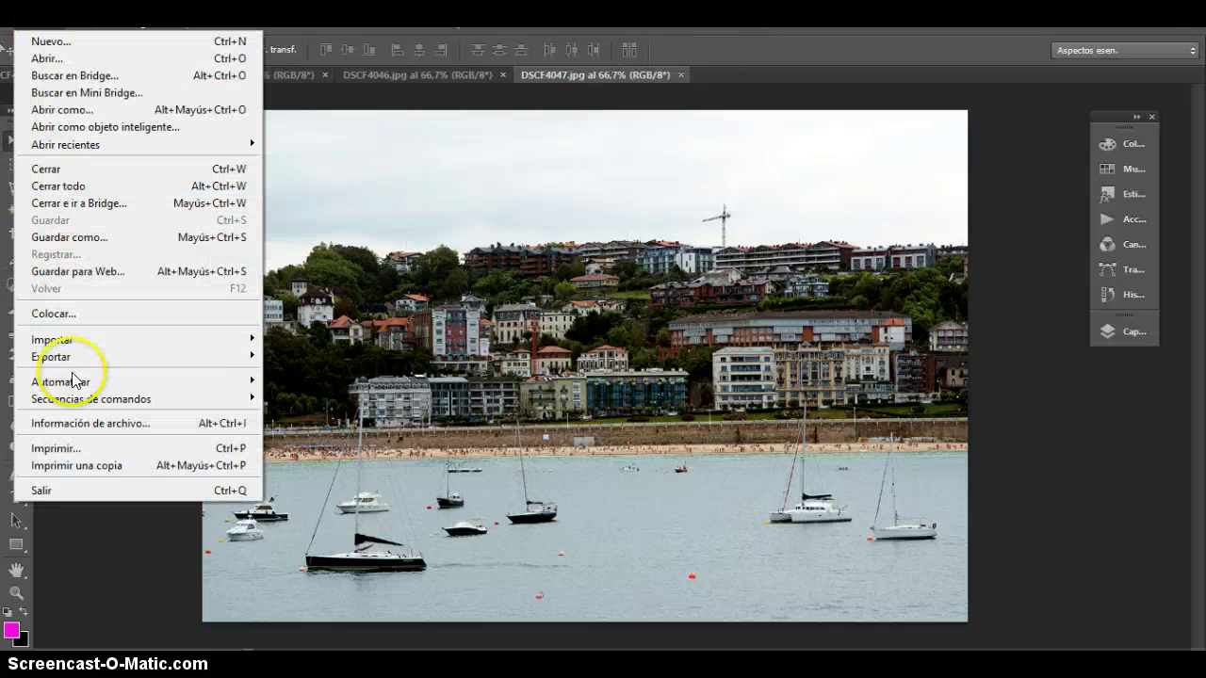
mouse_move(138, 382)
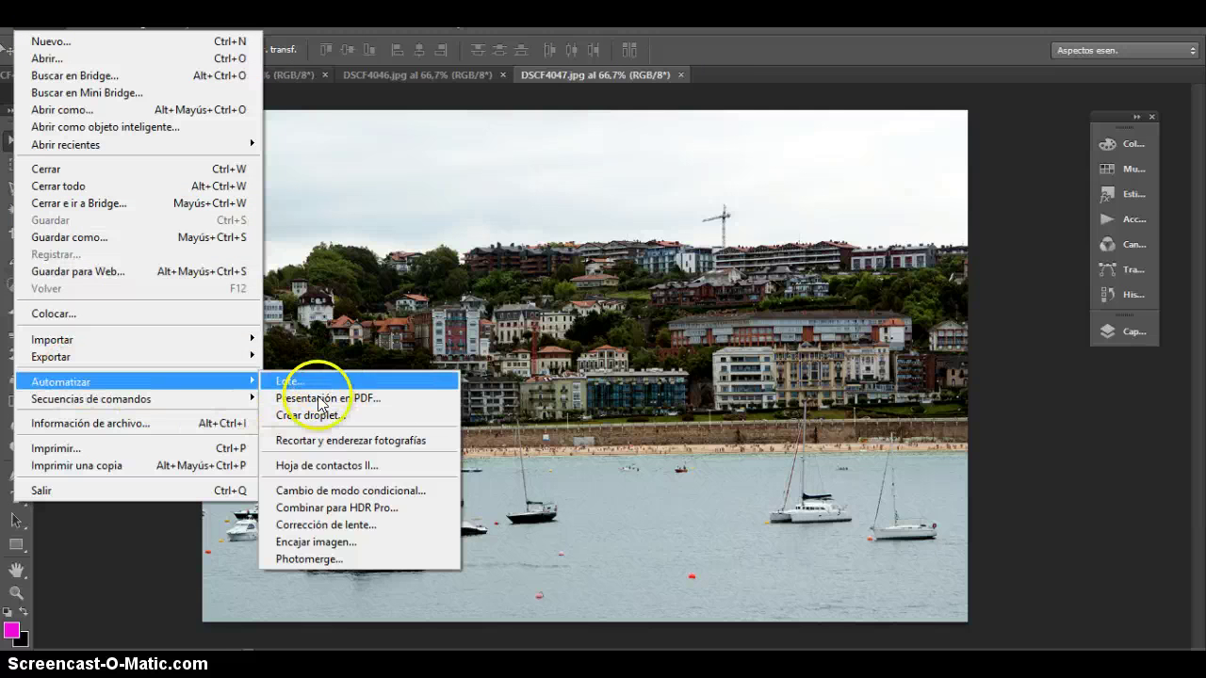
- Open Photomerge, try Perspectiva and Cilíndrica, then keep Automática layout with Archivos as the source
left_click(325, 559)
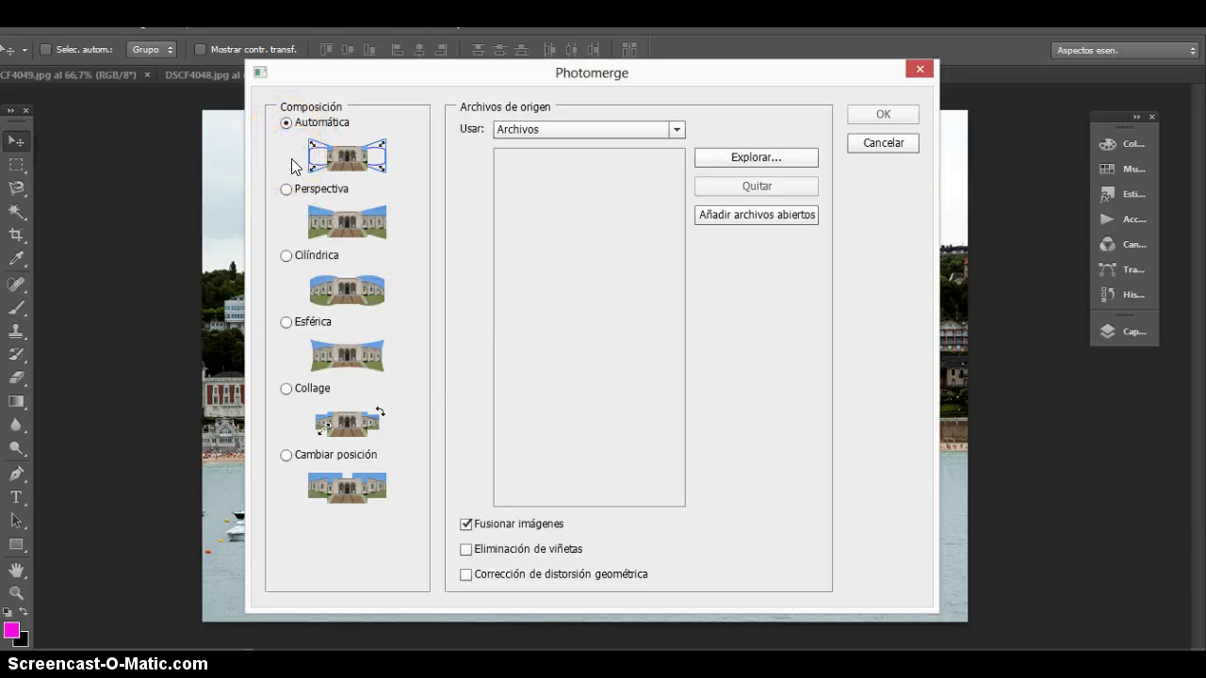
left_click(287, 189)
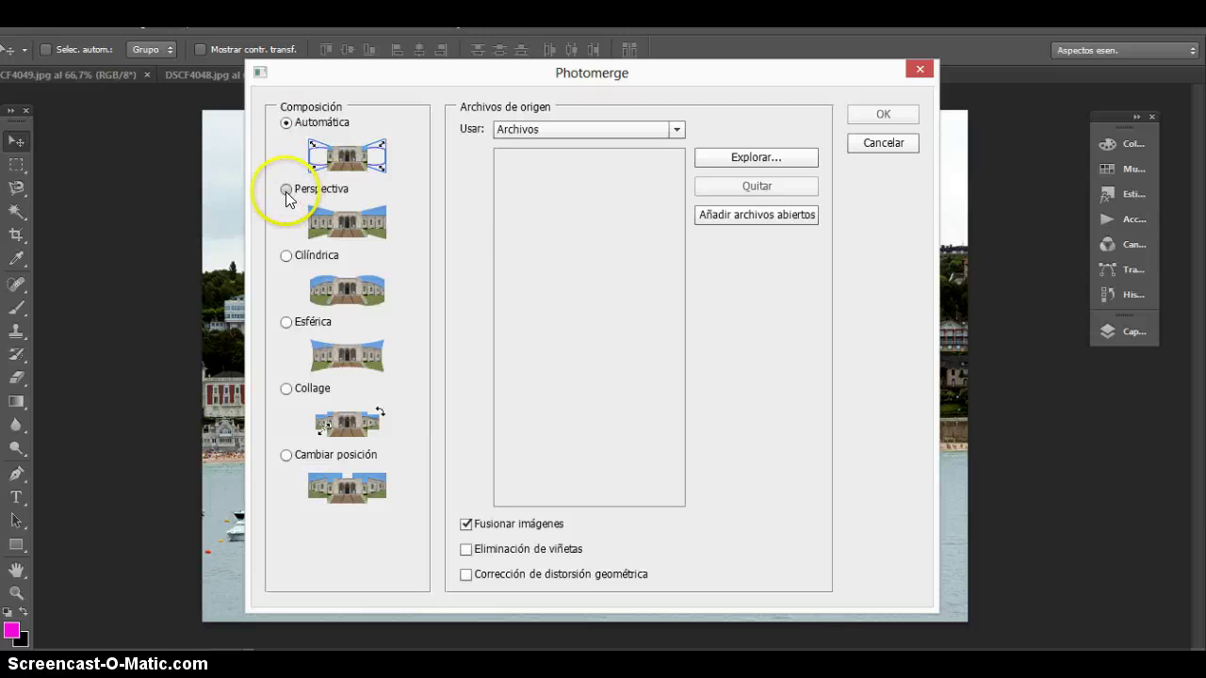
left_click(286, 258)
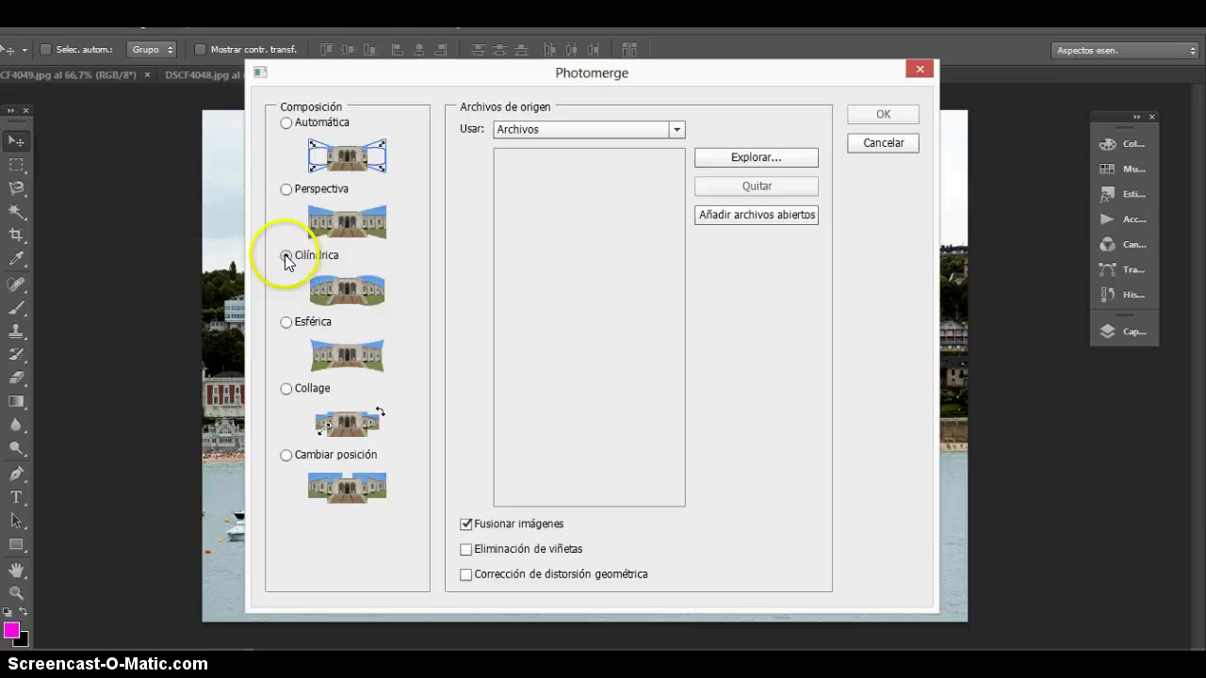
left_click(285, 123)
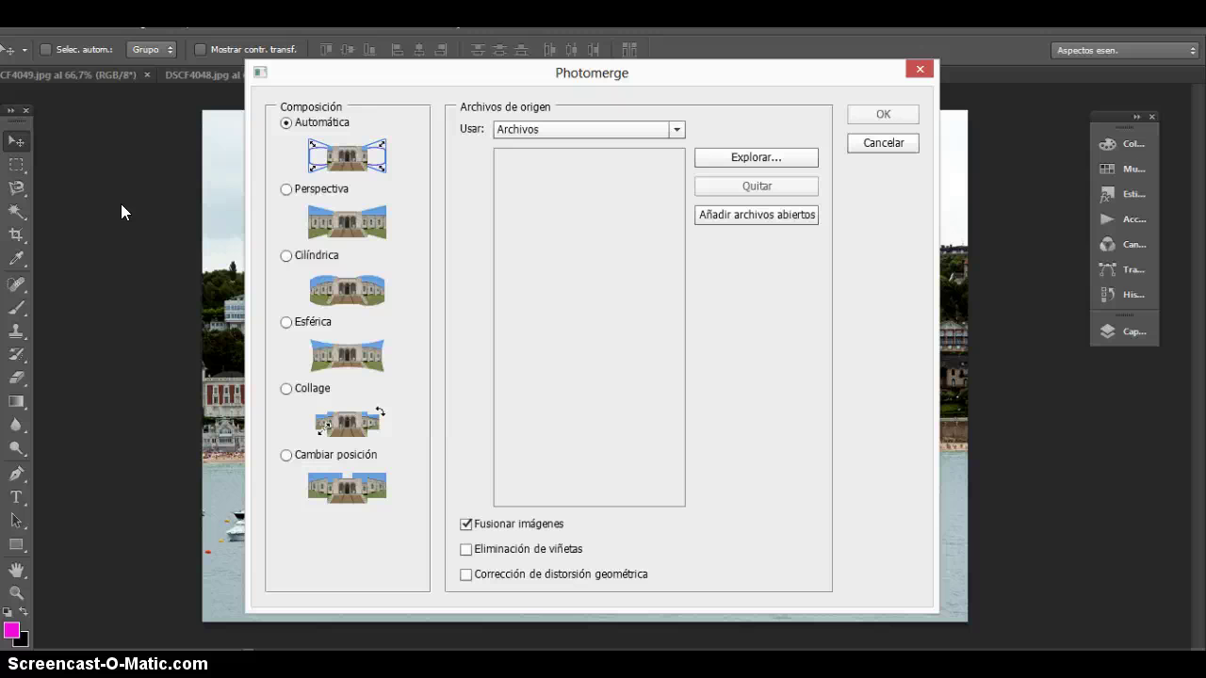
left_click(676, 129)
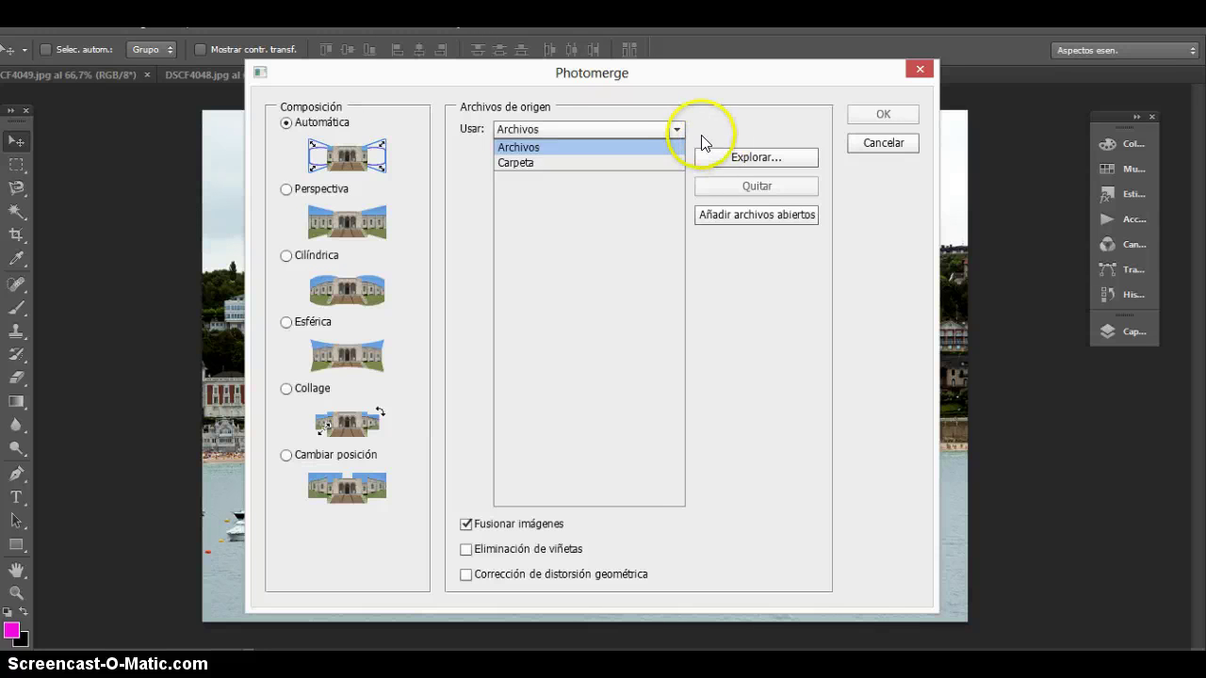
left_click(675, 129)
left_click(737, 158)
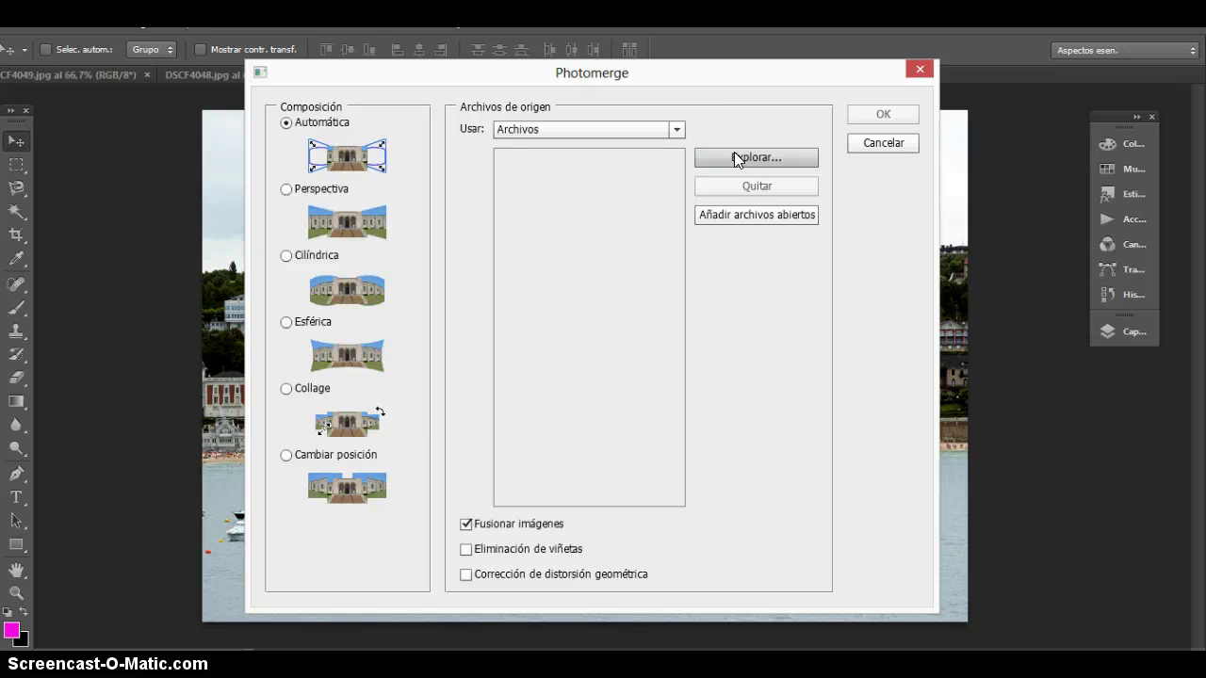
- Add the four open DSCF photos, enable geometric distortion correction, and run the stitch
left_click(748, 115)
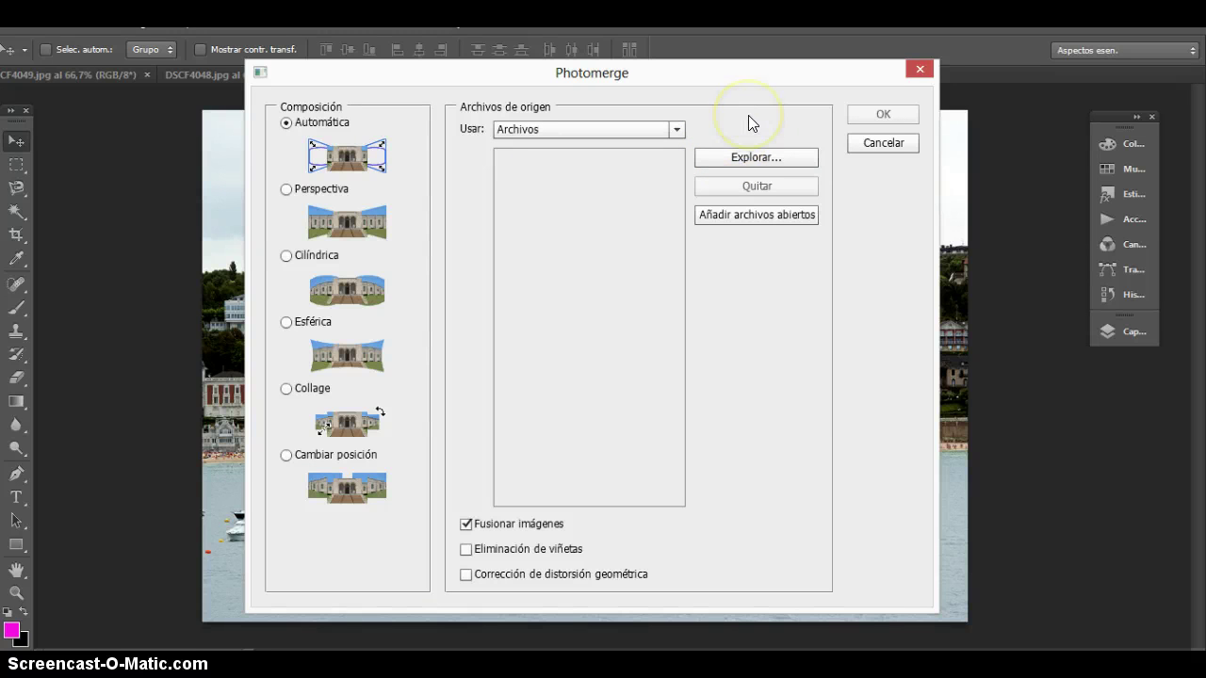
left_click(776, 252)
left_click(220, 134)
left_click(751, 217)
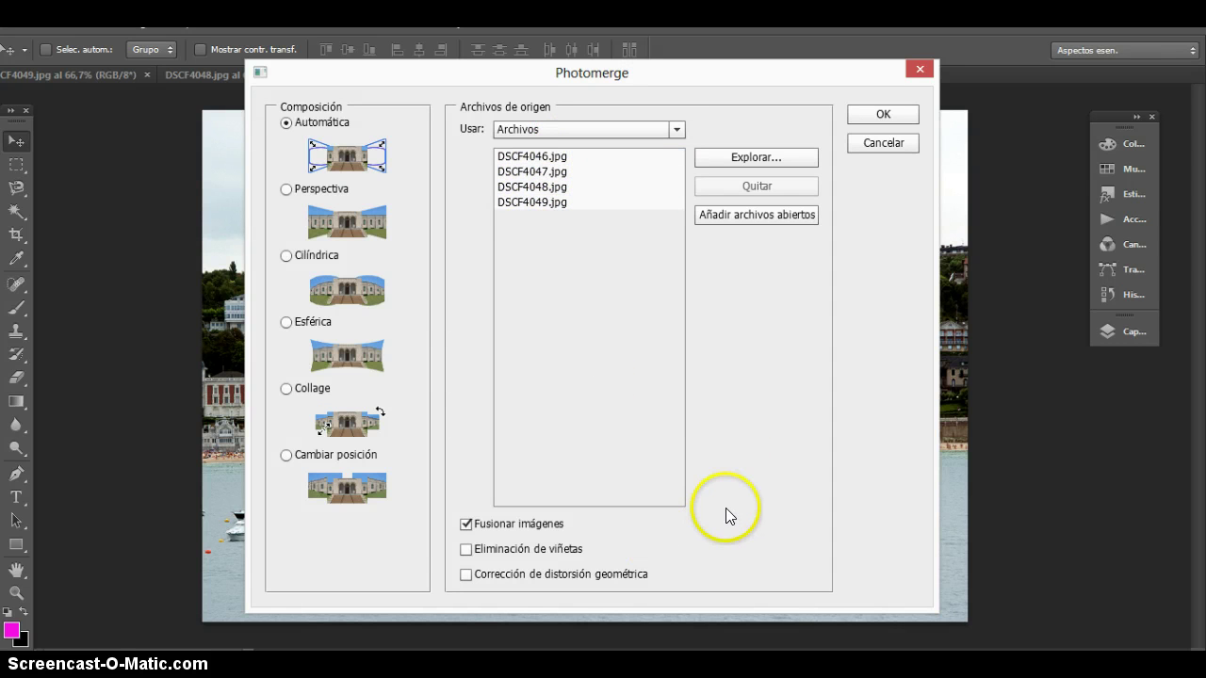
left_click(467, 574)
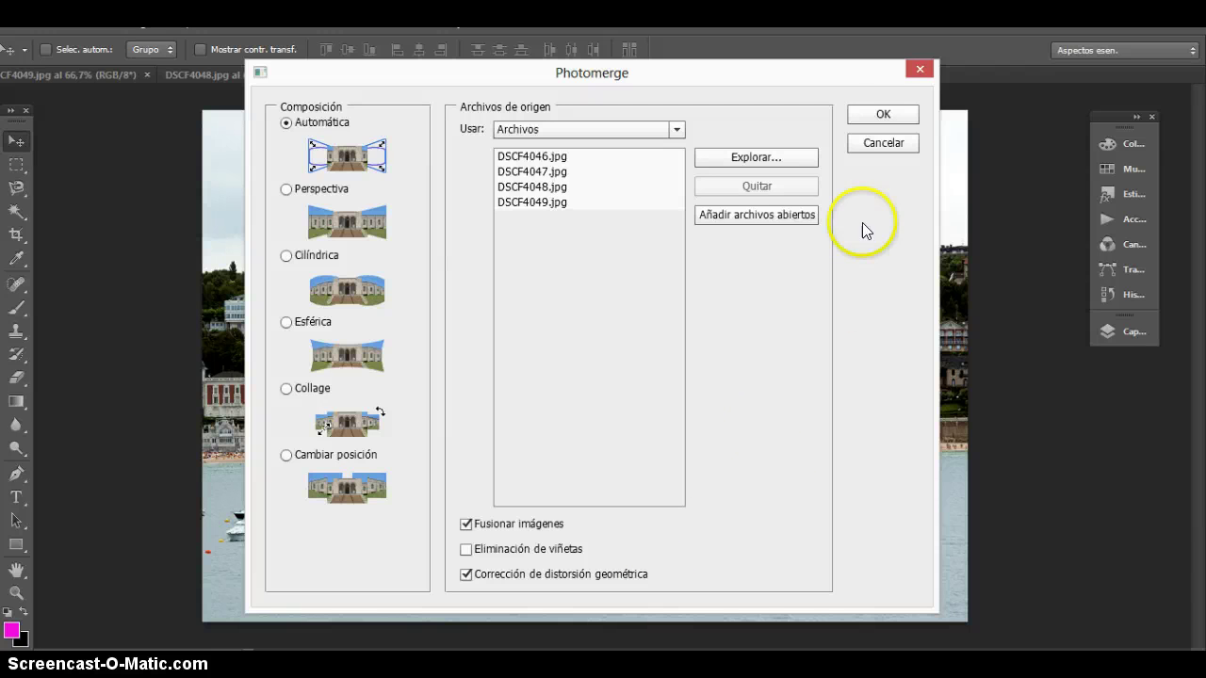
left_click(885, 115)
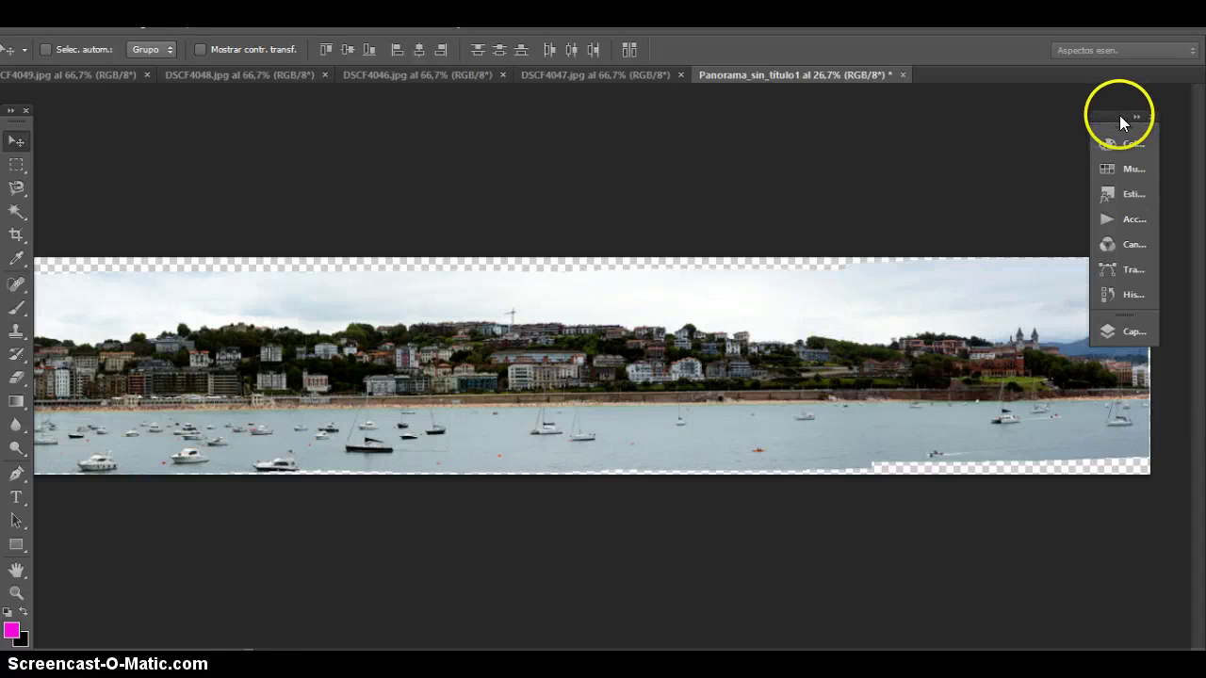
left_click_drag(1119, 115, 1124, 92)
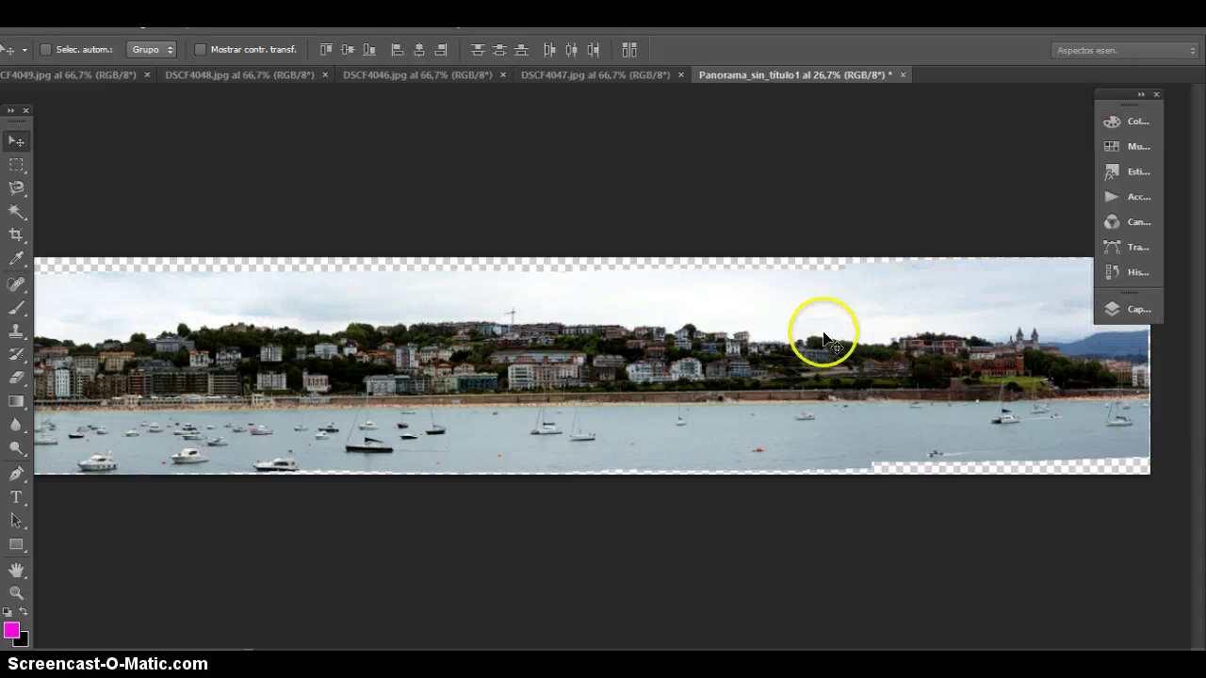
left_click(16, 593)
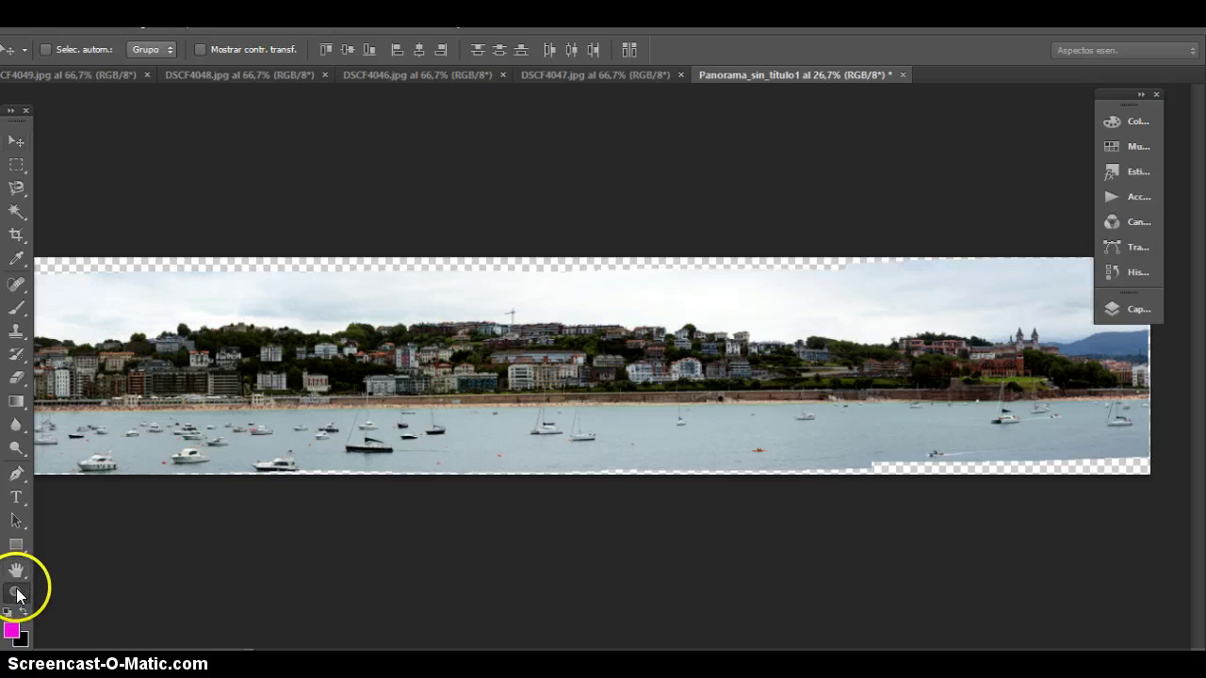
left_click(970, 377)
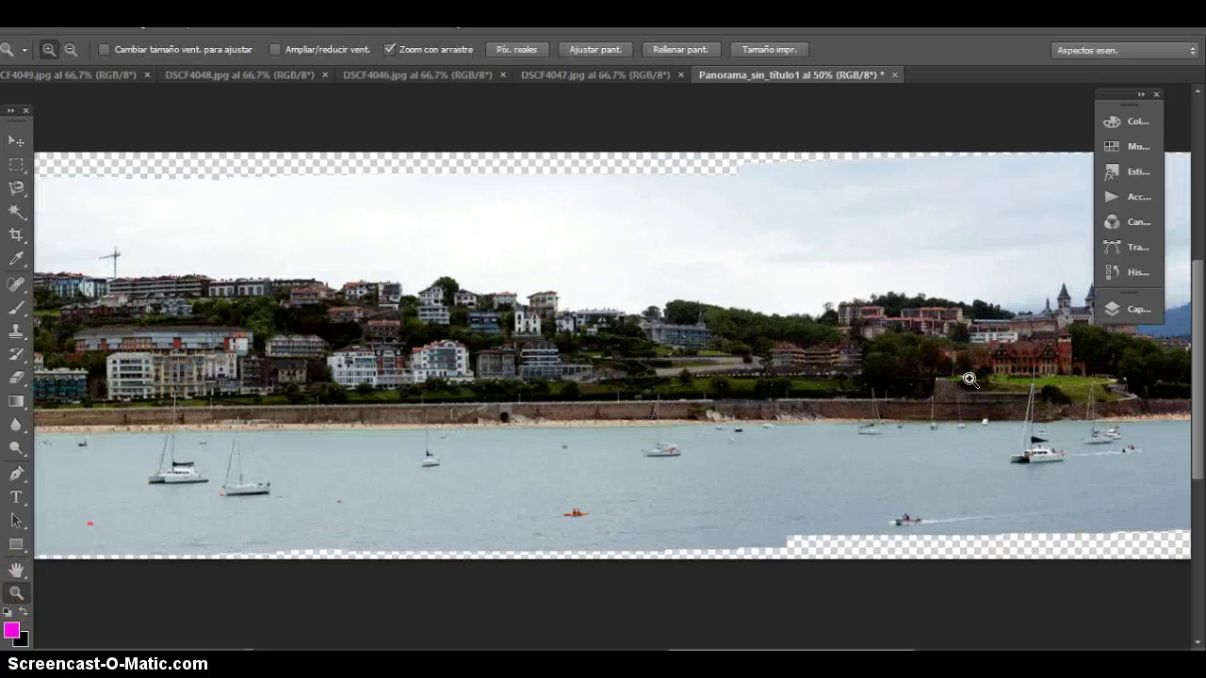
left_click_drag(969, 379, 969, 379)
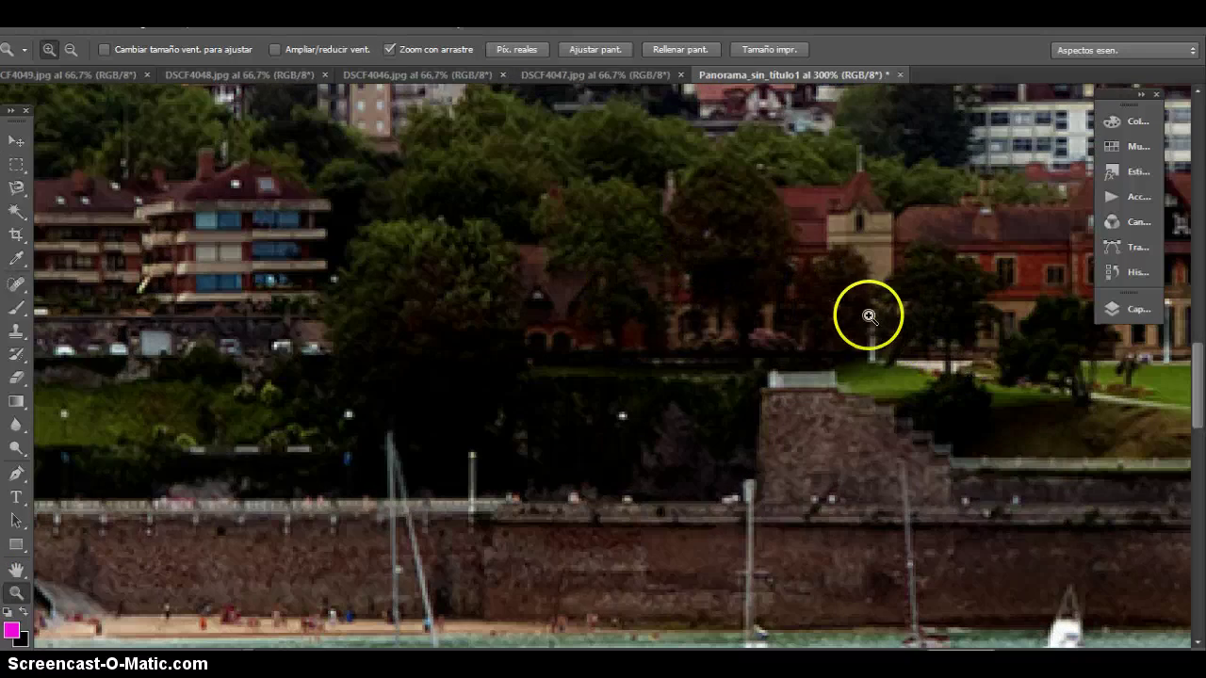
left_click(873, 316, "alt")
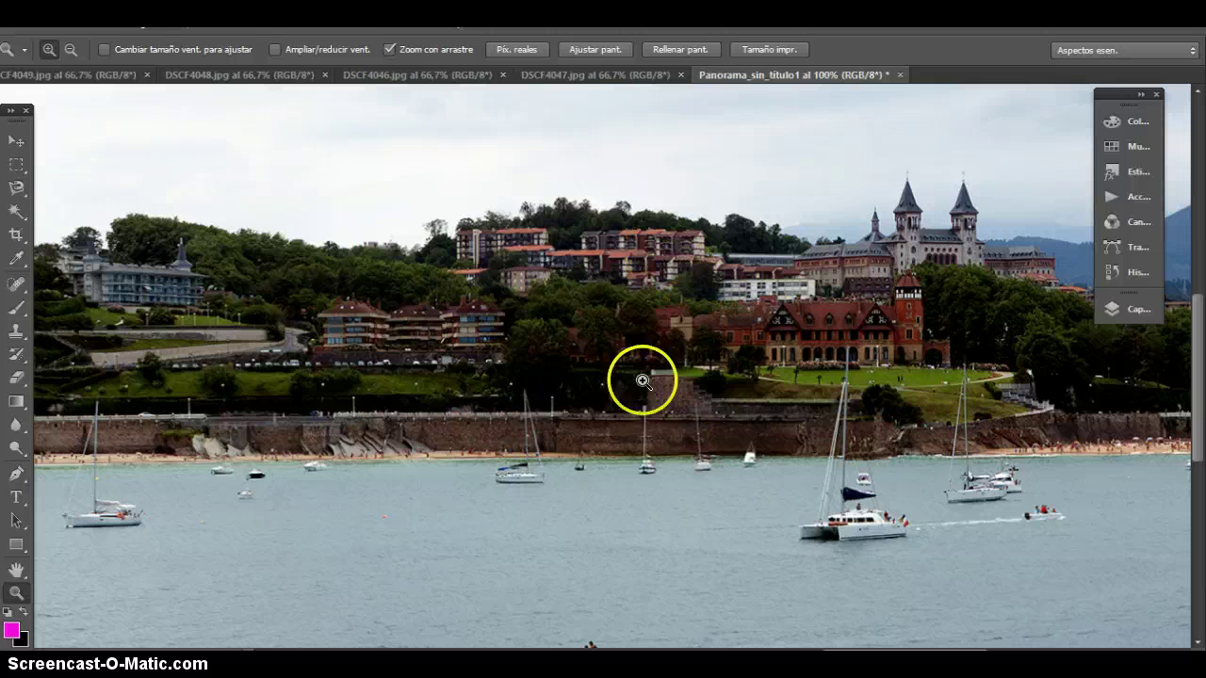
mouse_move(460, 354)
left_mouse_down()
mouse_move(859, 392)
mouse_move(923, 411)
left_mouse_up()
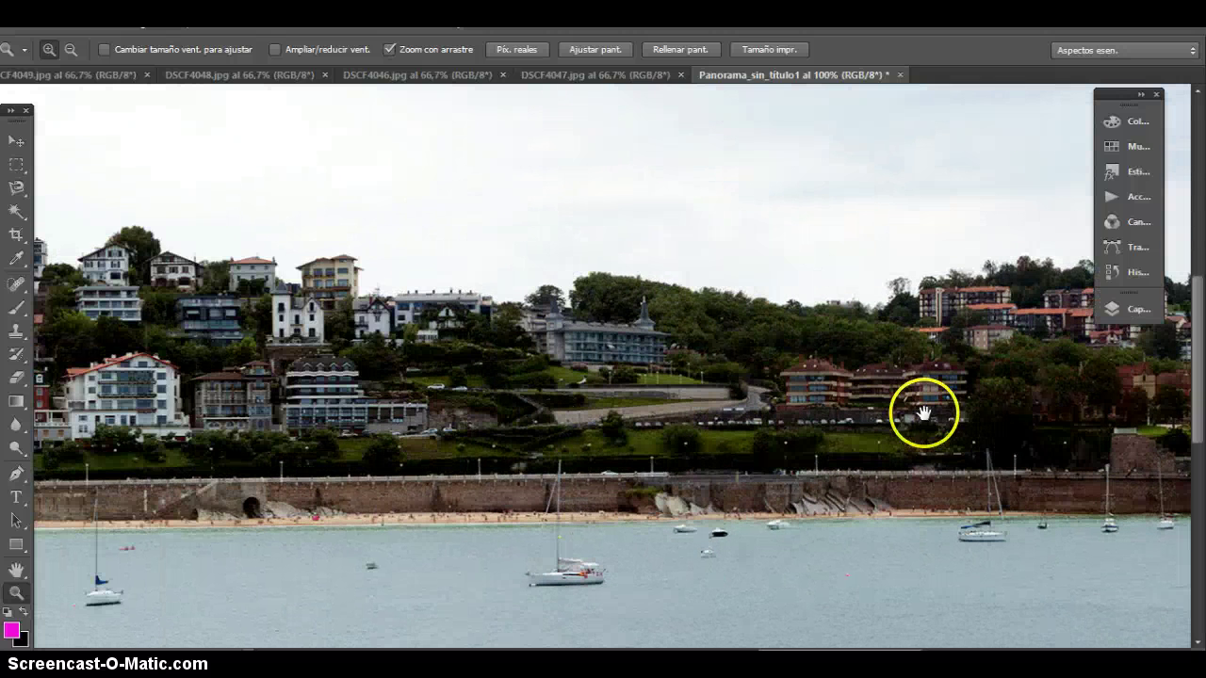
left_click_drag(415, 174, 580, 219)
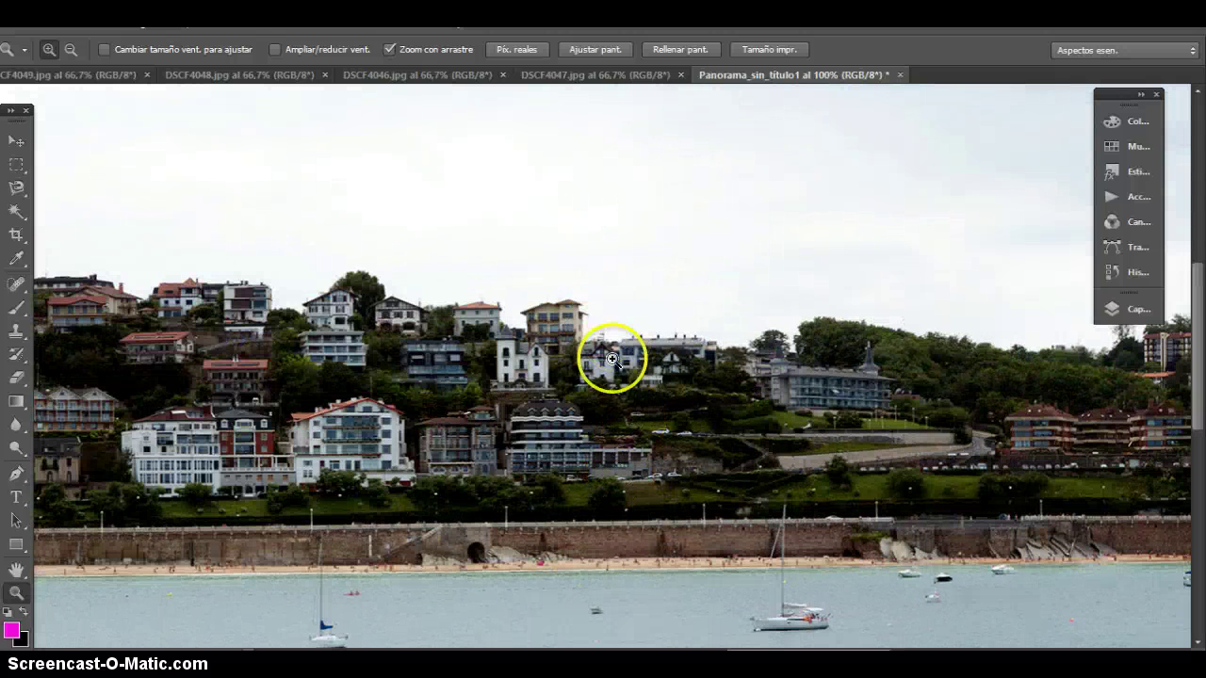
left_click(663, 325, "alt")
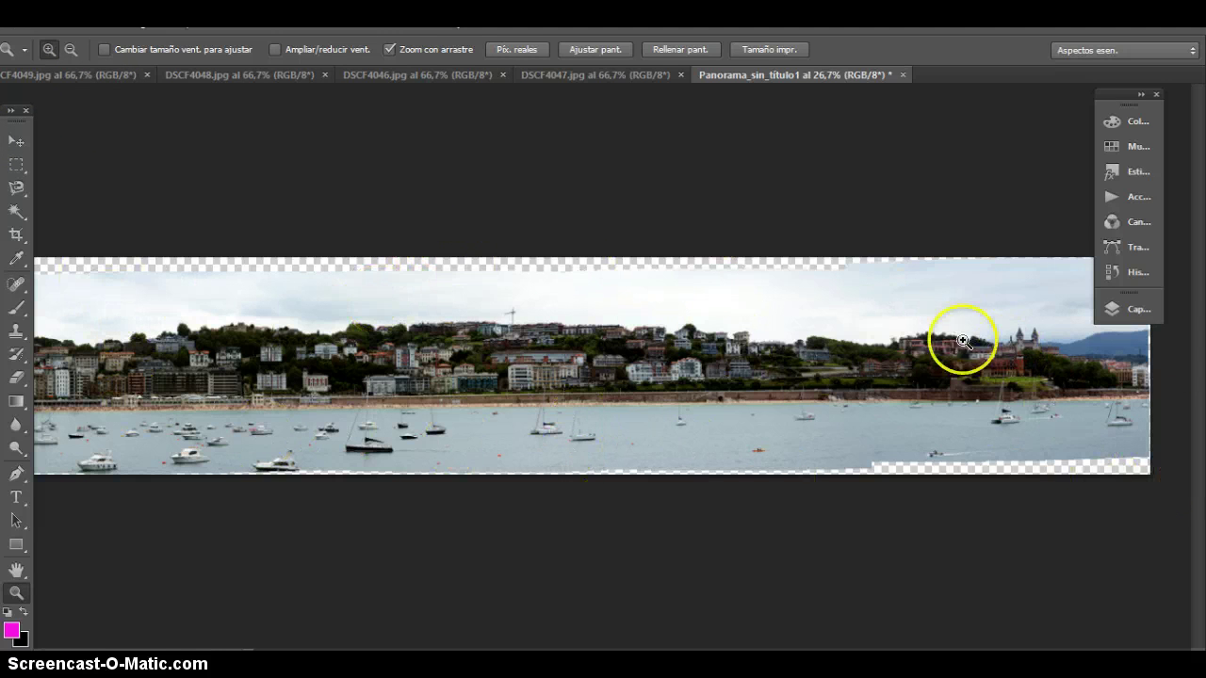
- Flatten the panorama's layers into one Fondo layer using Acoplar imagen from the Capas menu
left_click(1136, 315)
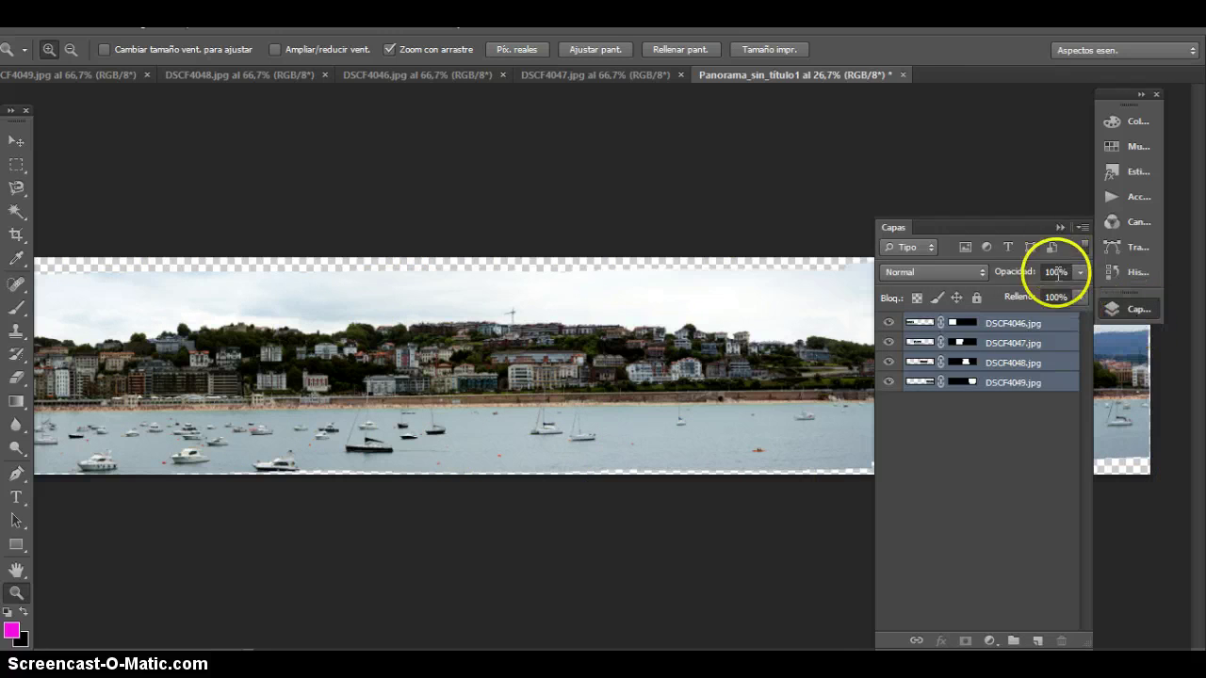
left_click(1084, 228)
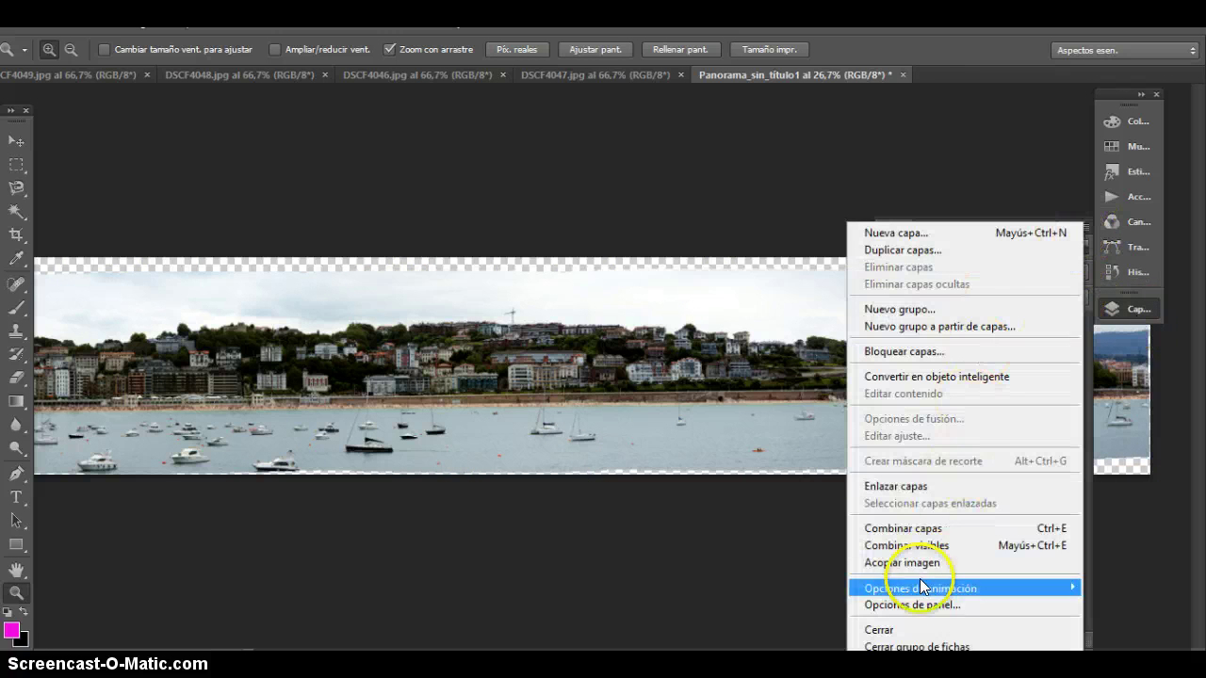
left_click(927, 562)
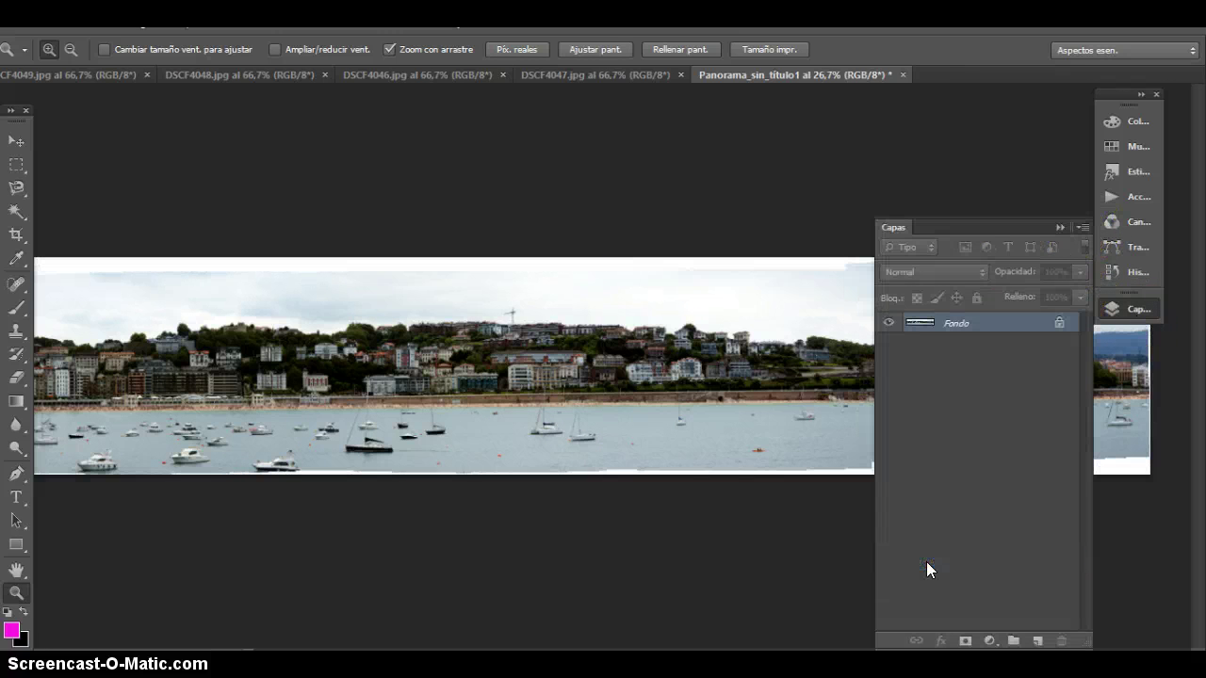
left_click(1058, 227)
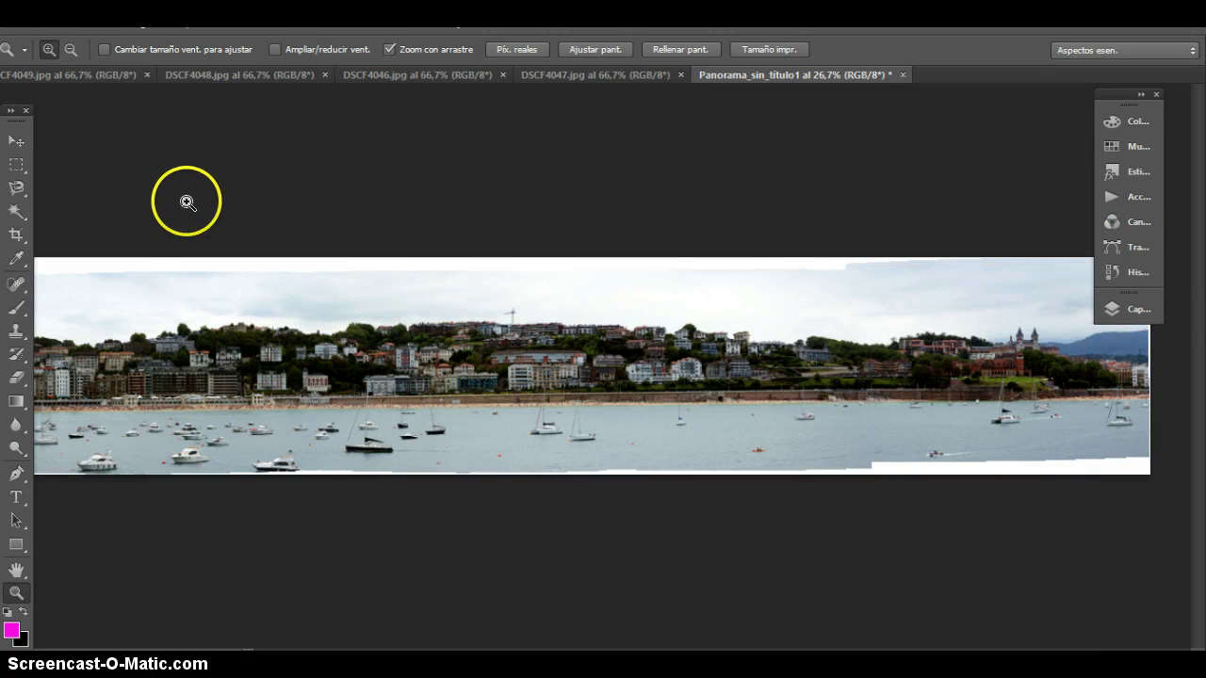
- Crop the top, bottom, left and right edges inward past the white areas, then fit the view
left_click(16, 236)
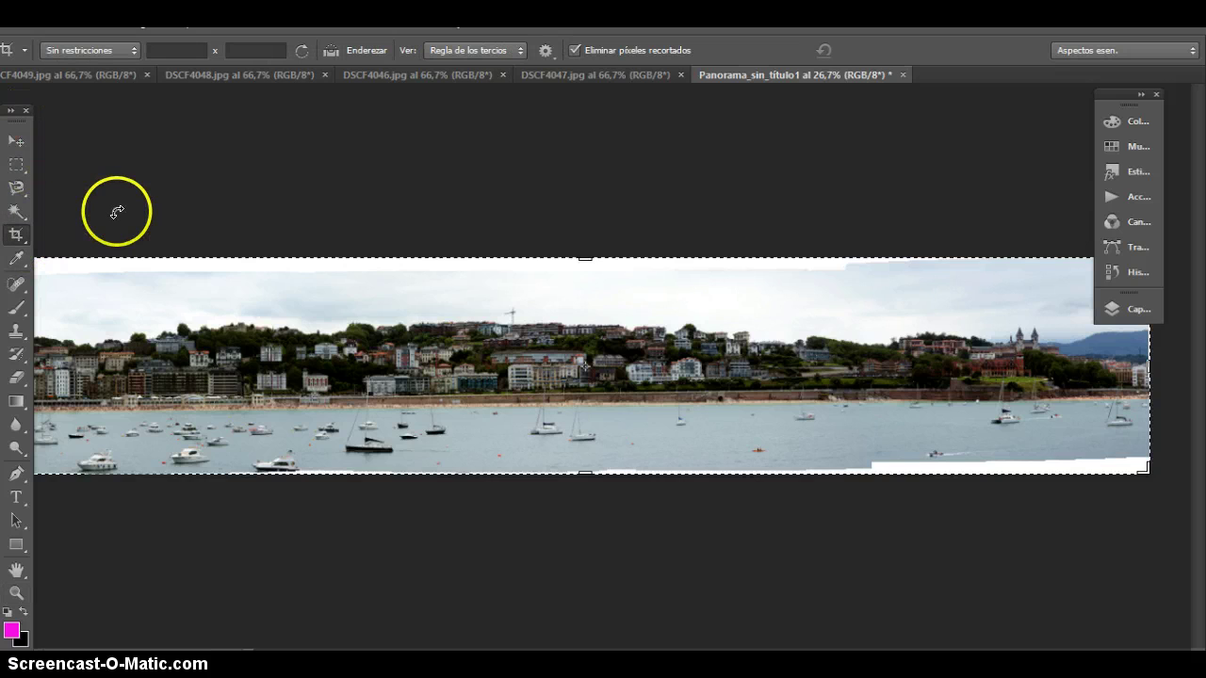
key("ctrl+minus")
key("ctrl+minus")
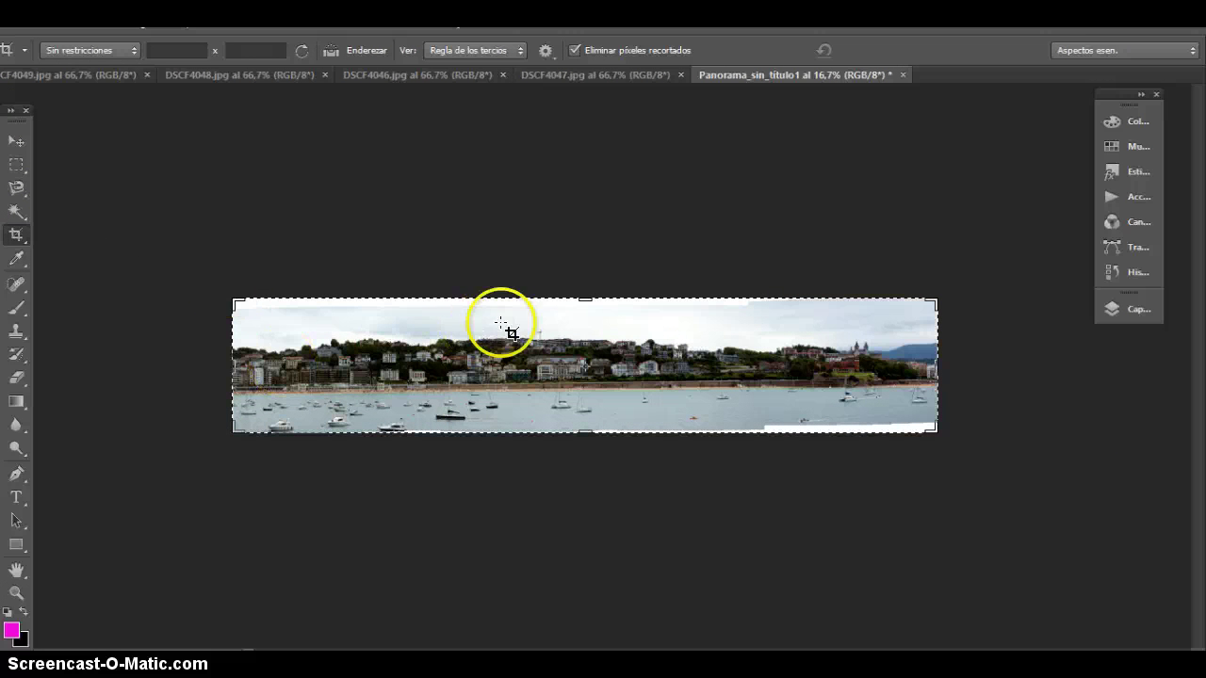
left_click_drag(582, 300, 584, 299)
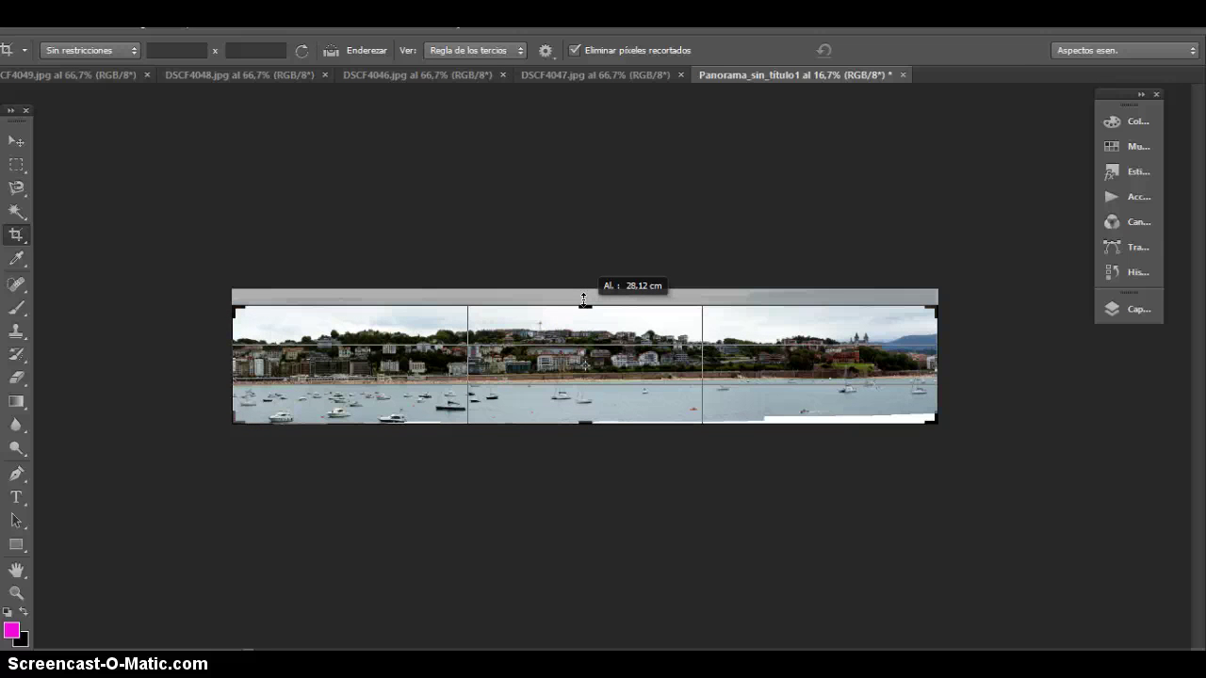
left_click_drag(584, 300, 584, 297)
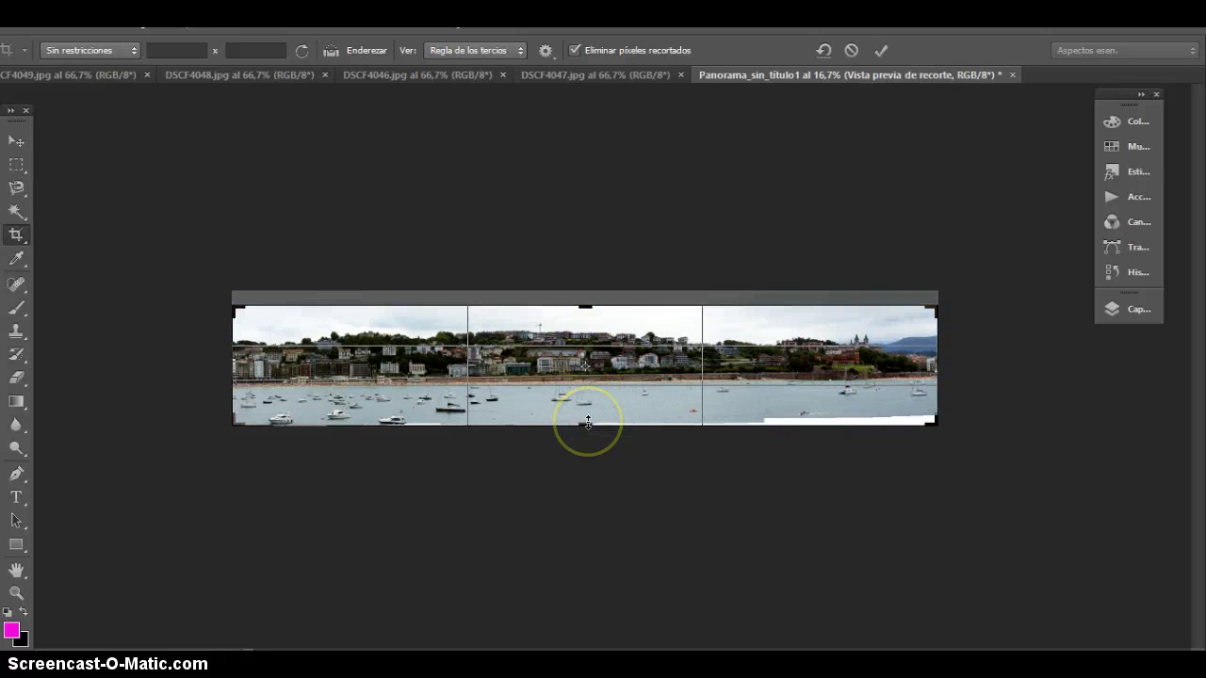
left_click_drag(588, 422, 579, 415)
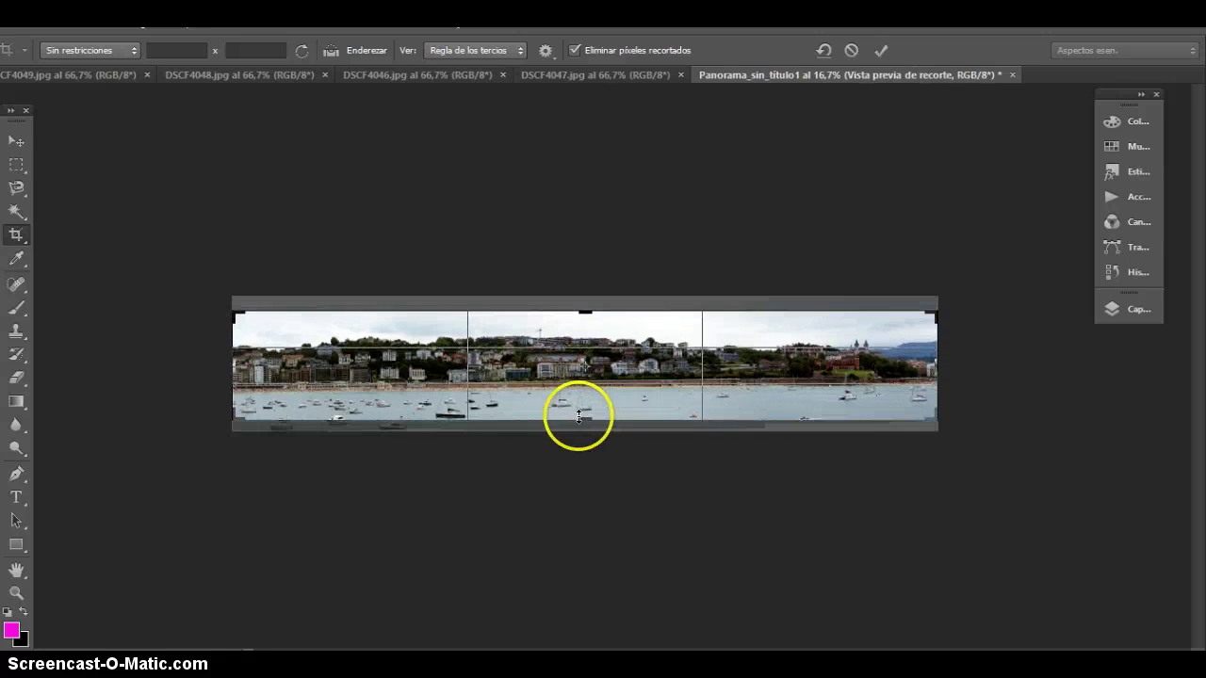
left_click_drag(234, 371, 236, 371)
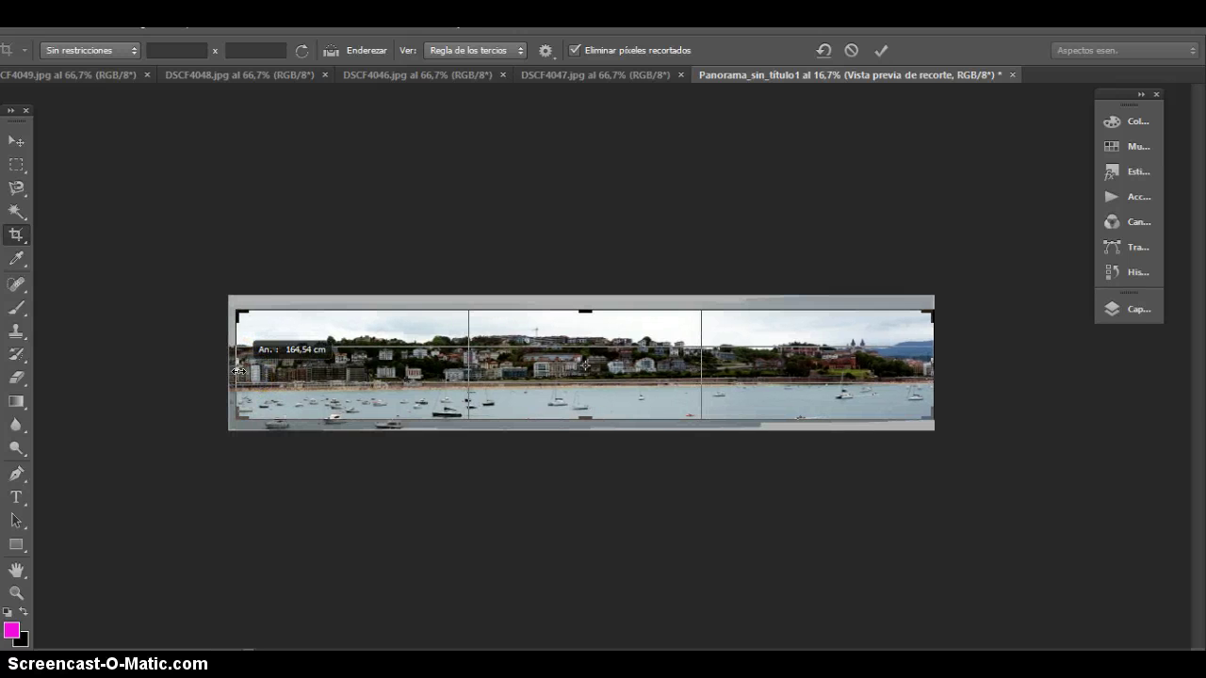
left_click_drag(931, 368, 931, 368)
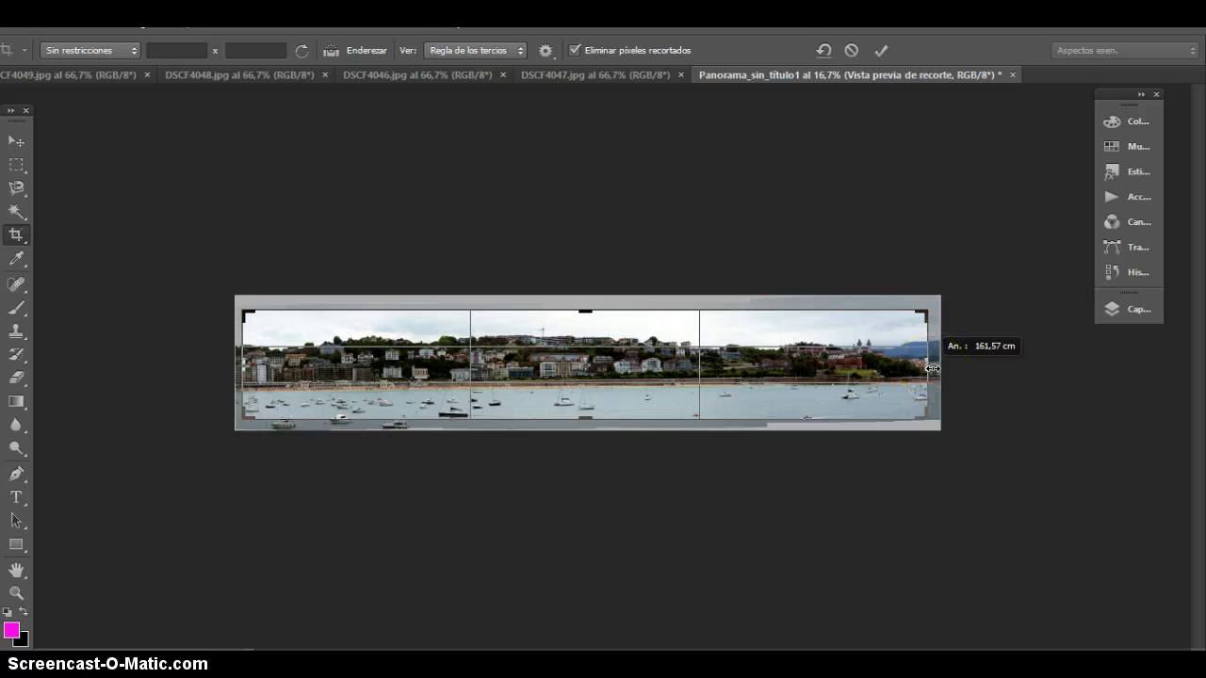
left_click_drag(931, 368, 923, 370)
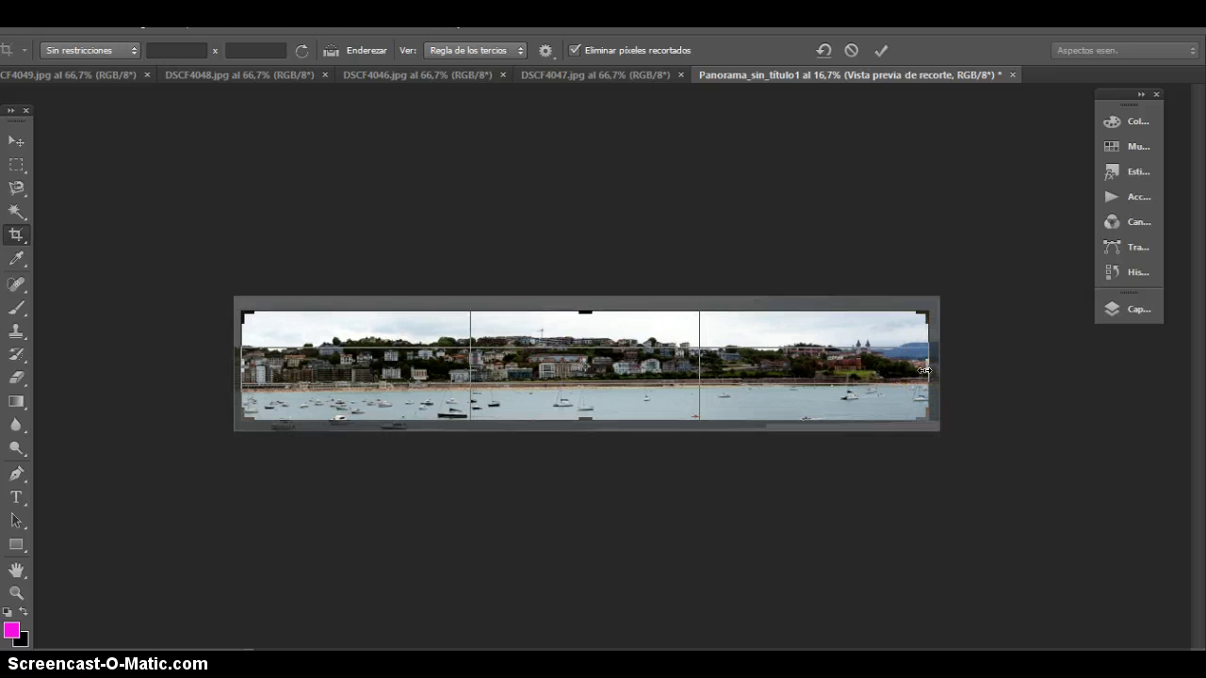
key("Return")
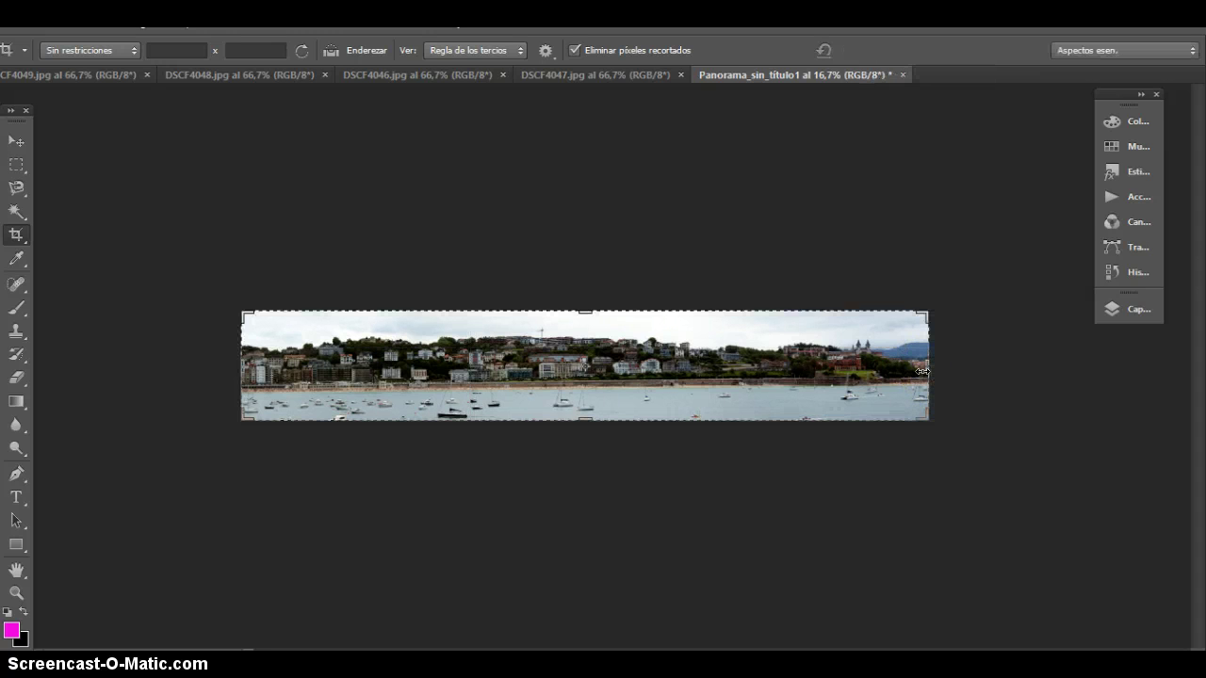
key("ctrl+0")
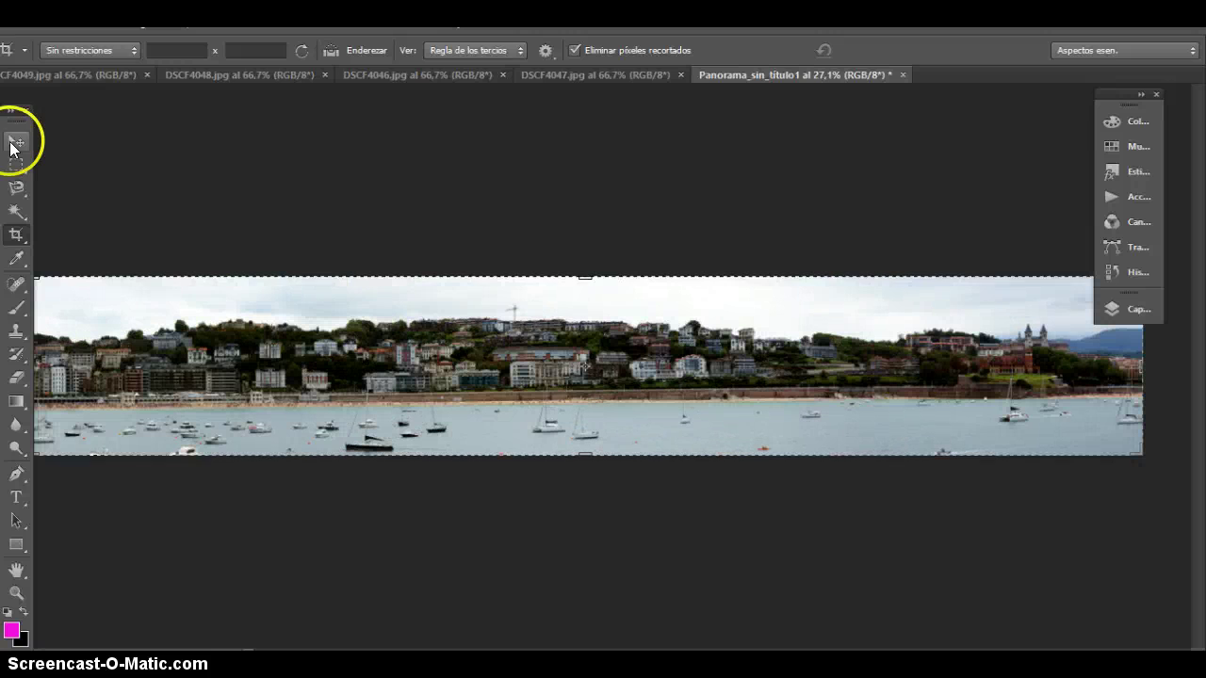
- Float the two-column toolbar at the bottom right and dock the panel column to the right edge
left_click(16, 140)
left_click(12, 112)
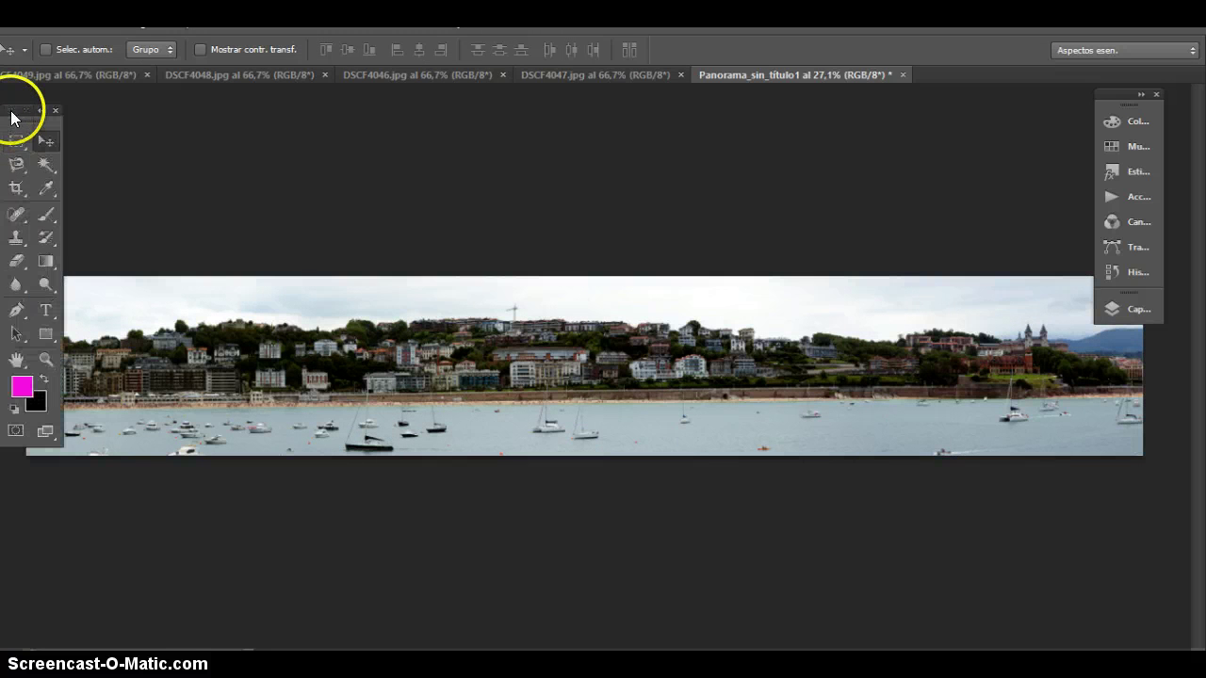
left_click_drag(12, 117, 1090, 471)
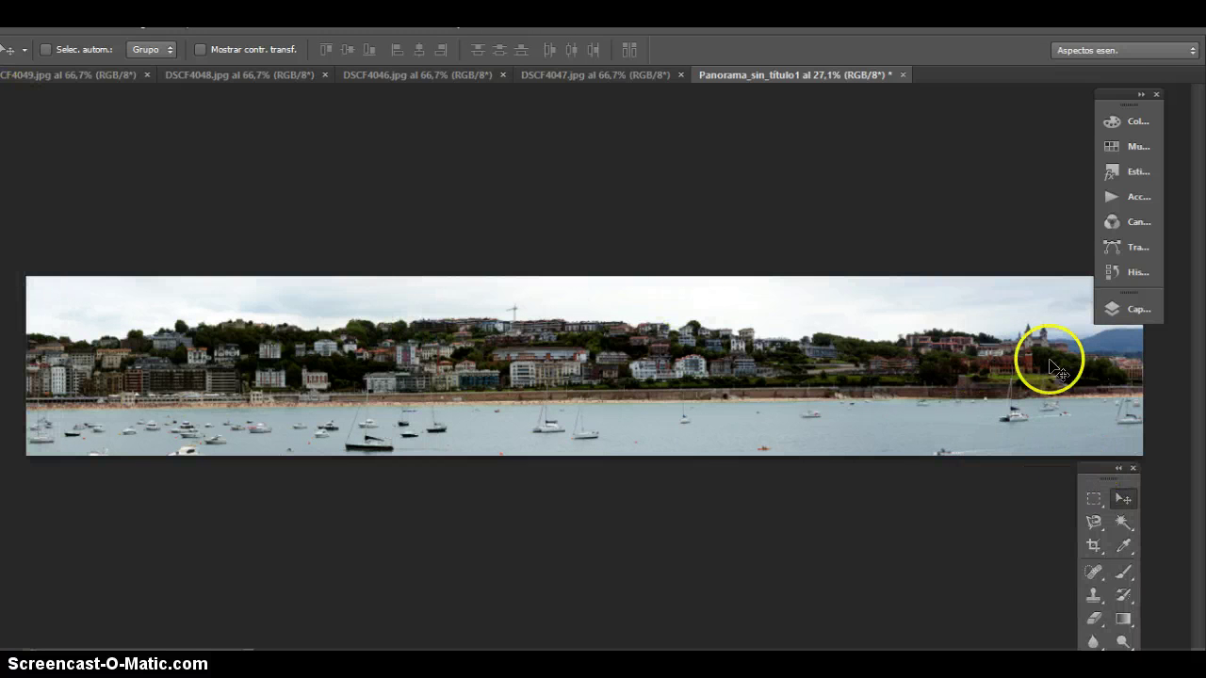
left_click_drag(1146, 113, 1177, 109)
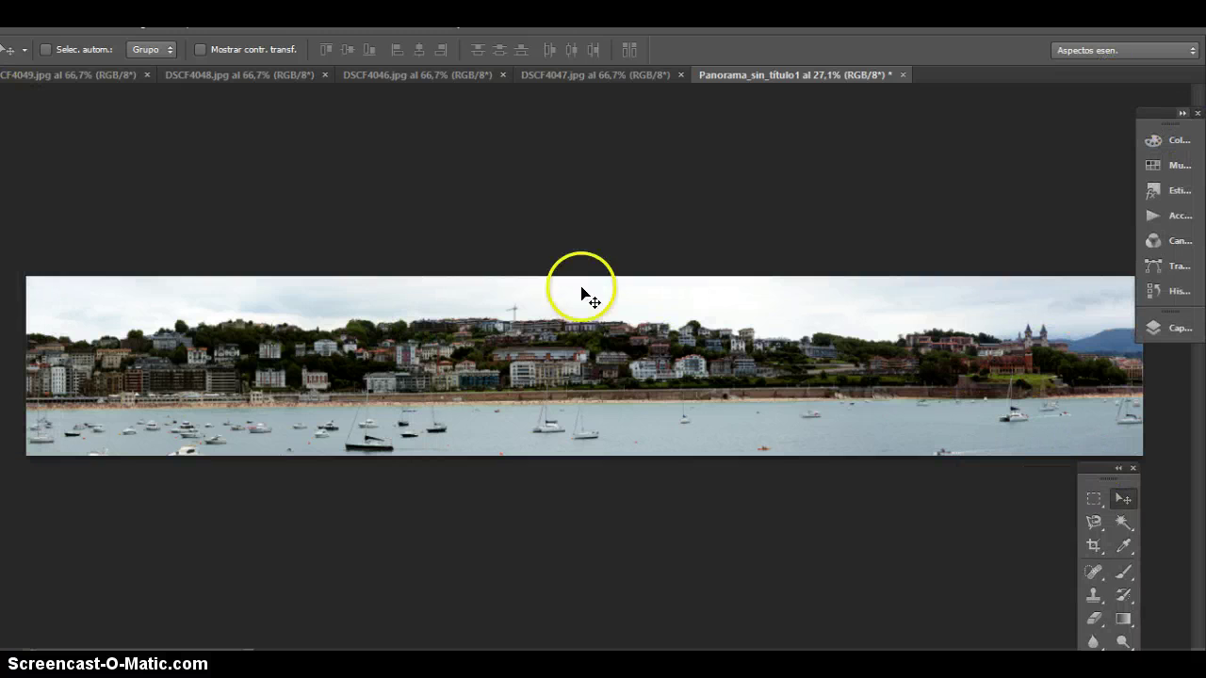